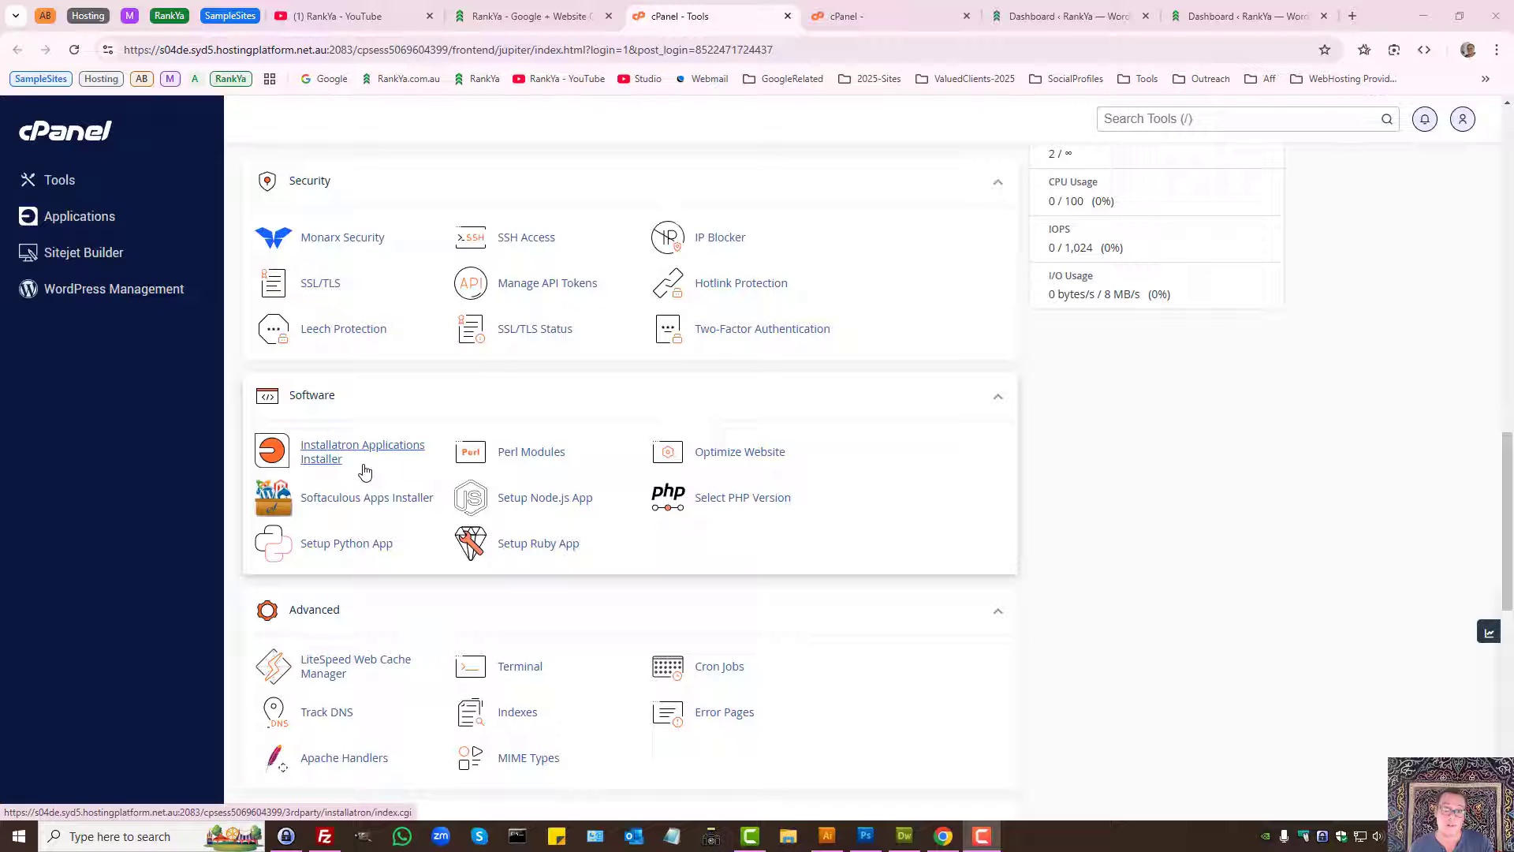
- Open Softaculous from cPanel's Software section and start a new WordPress installation
{"action": "middle_click", "coordinate": [410, 498]}
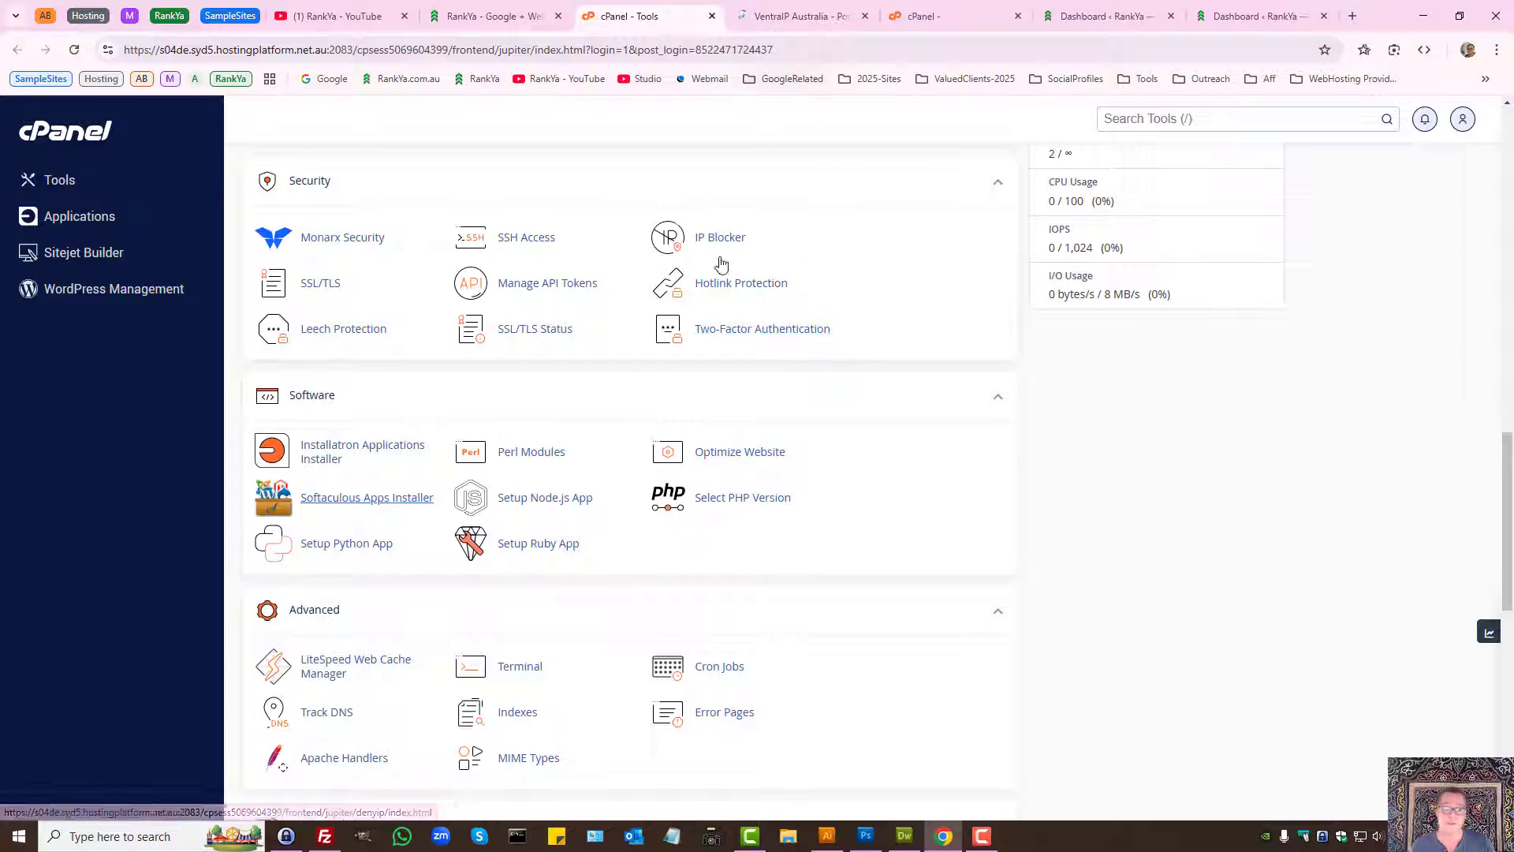
{"action": "left_click", "coordinate": [772, 6]}
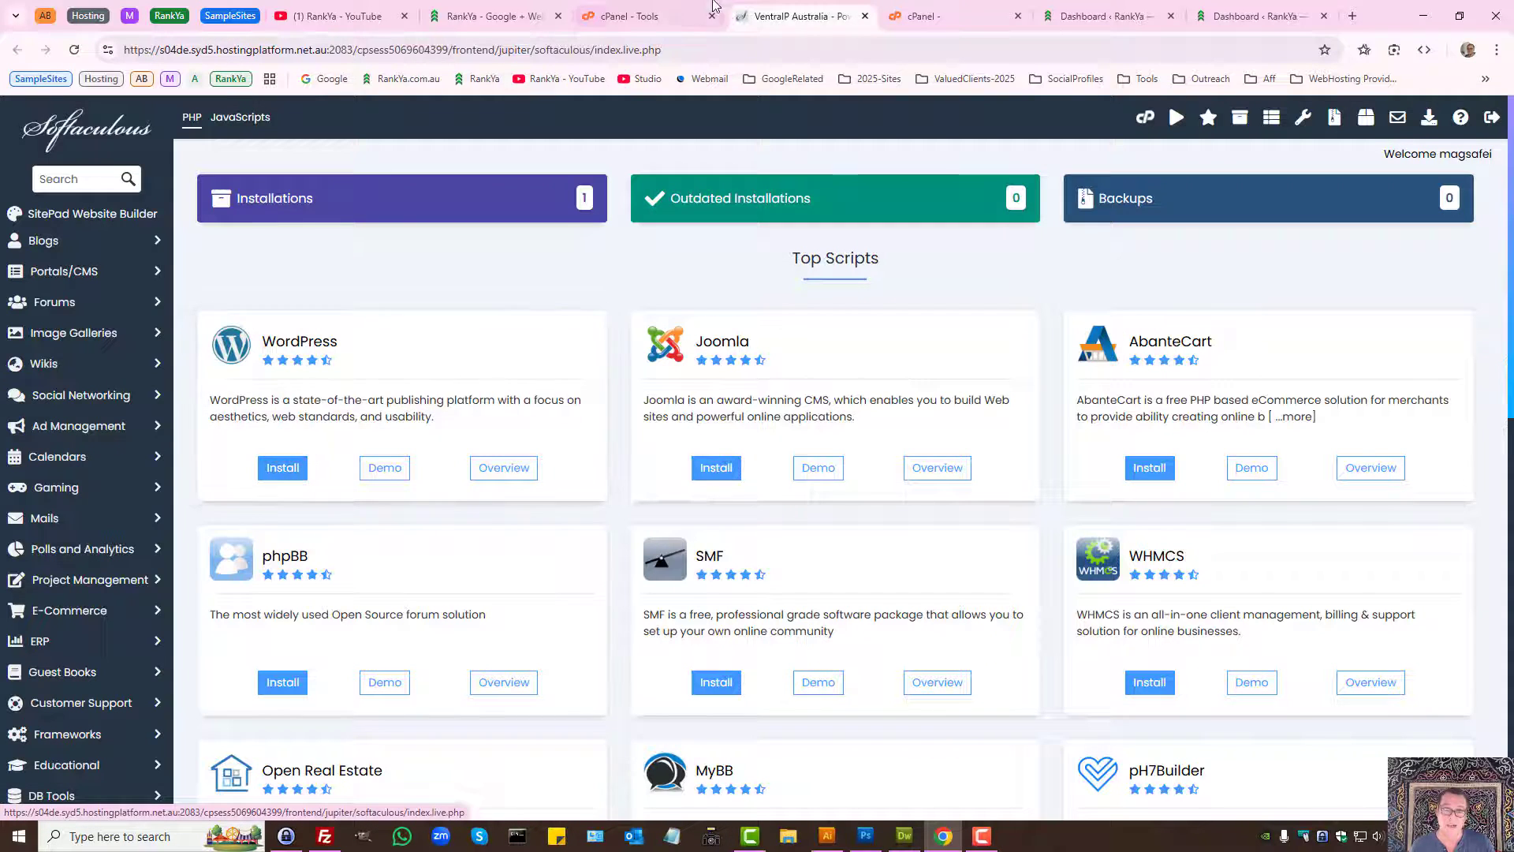
{"action": "left_click", "coordinate": [685, 8]}
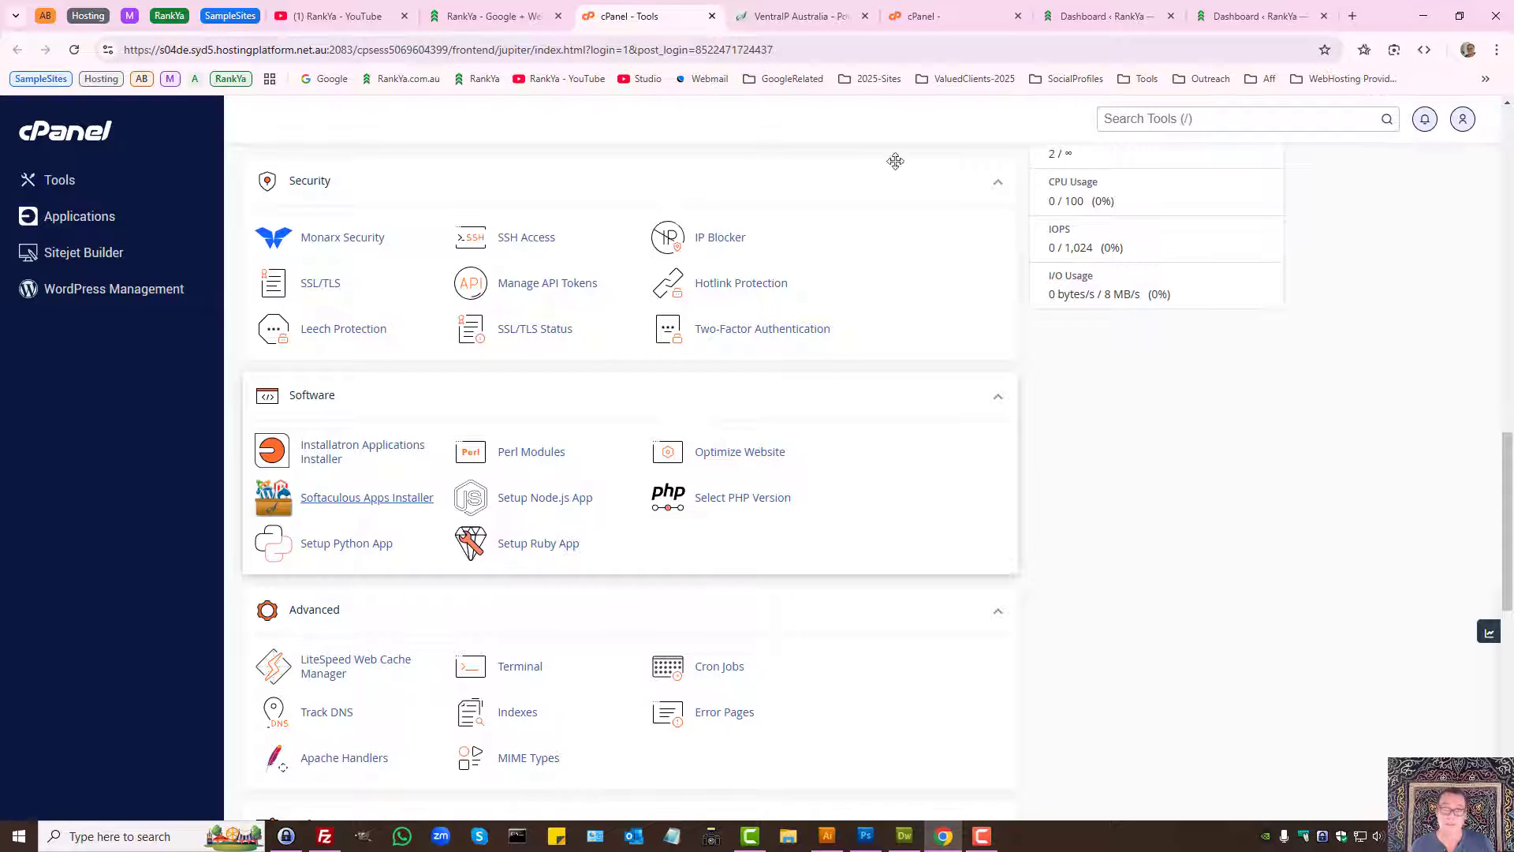
{"action": "left_click", "coordinate": [800, 15]}
{"action": "left_click", "coordinate": [282, 469]}
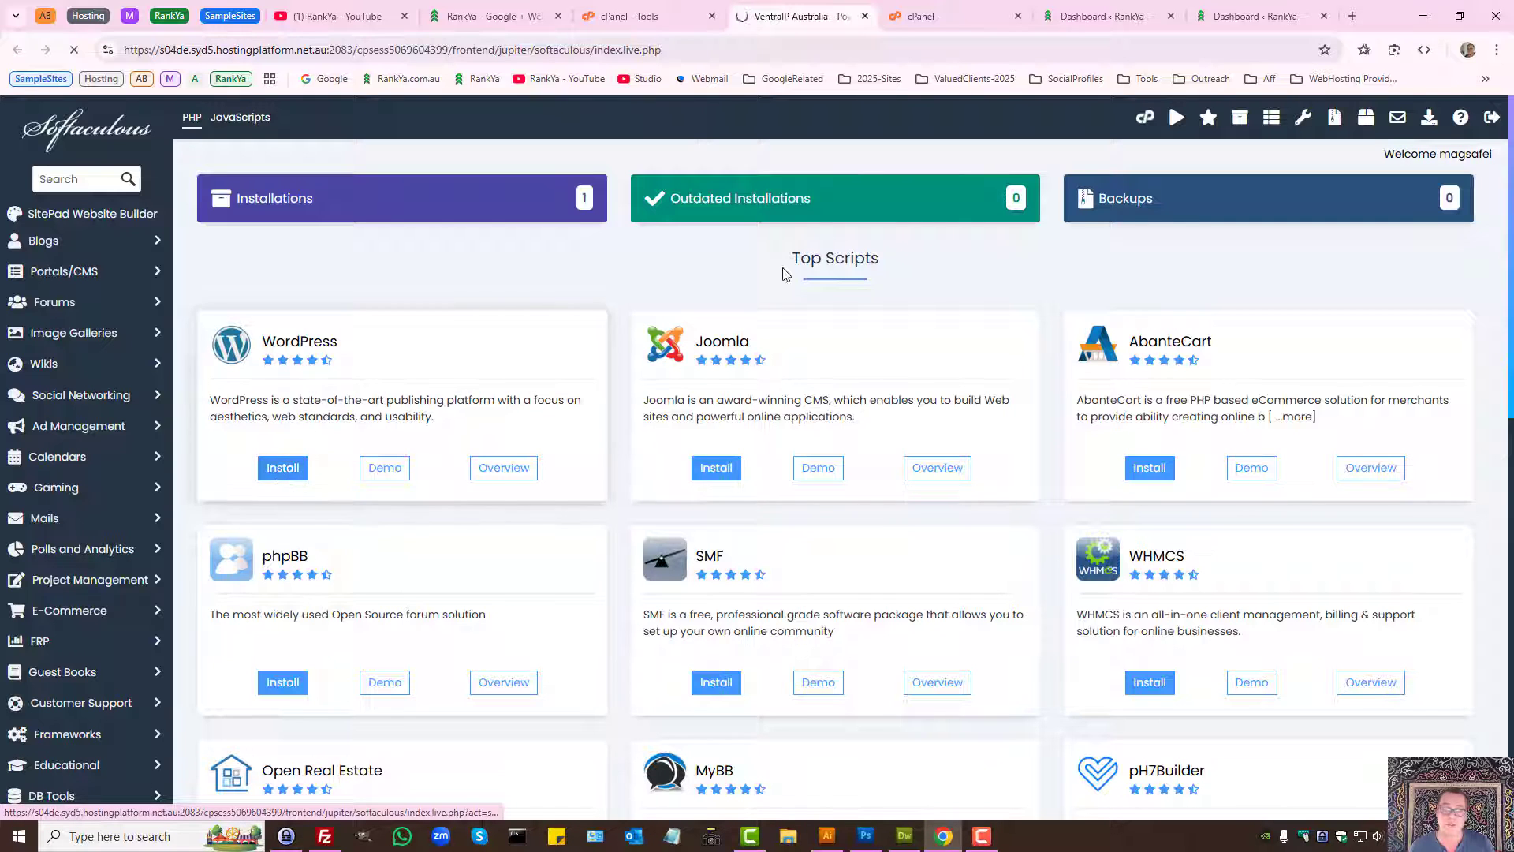
{"action": "left_click", "coordinate": [338, 447]}
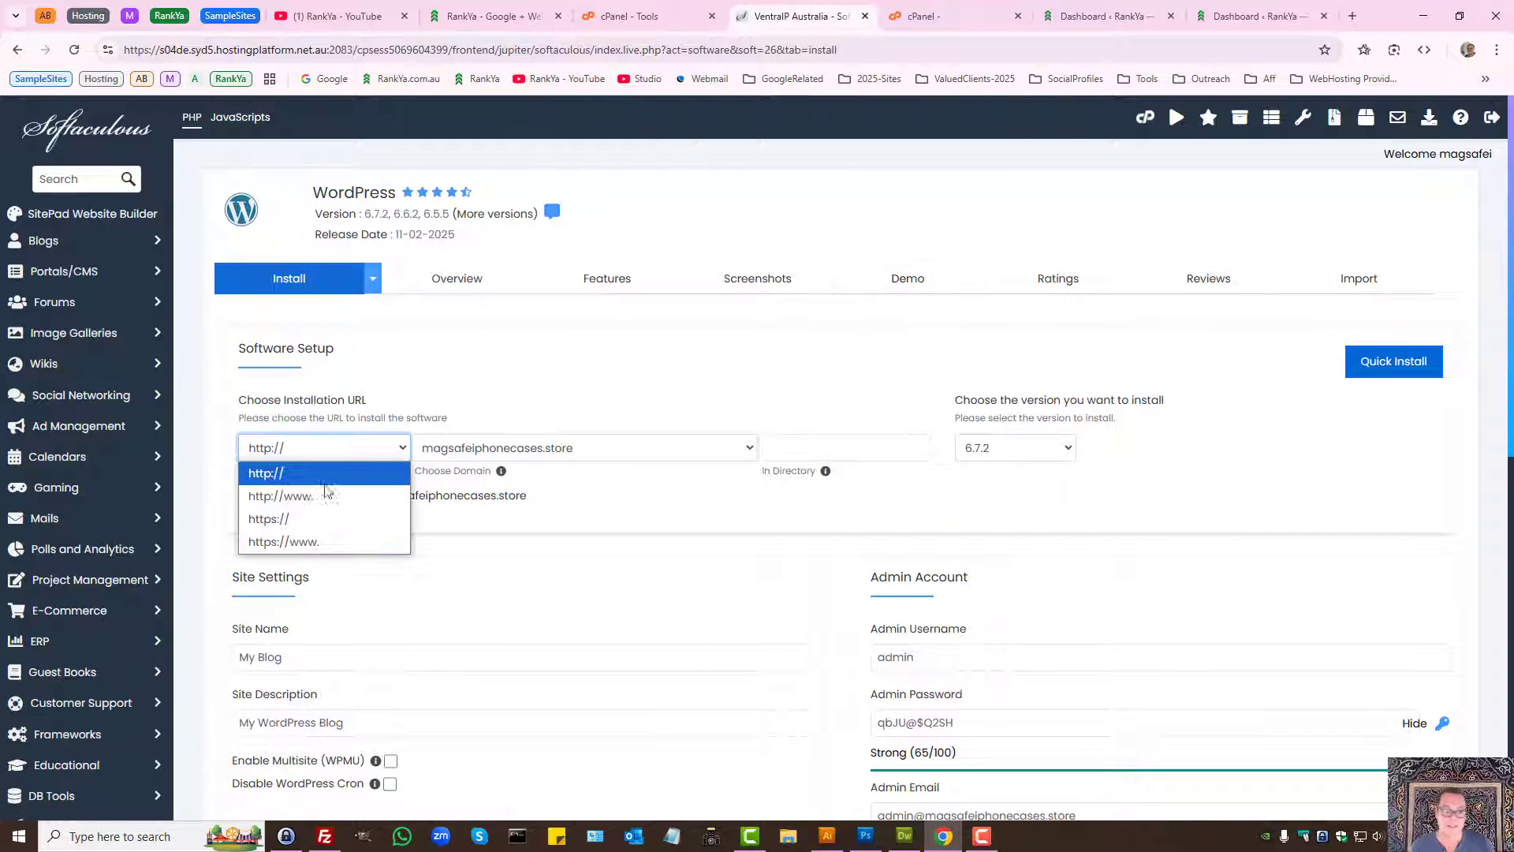
{"action": "left_click", "coordinate": [319, 519]}
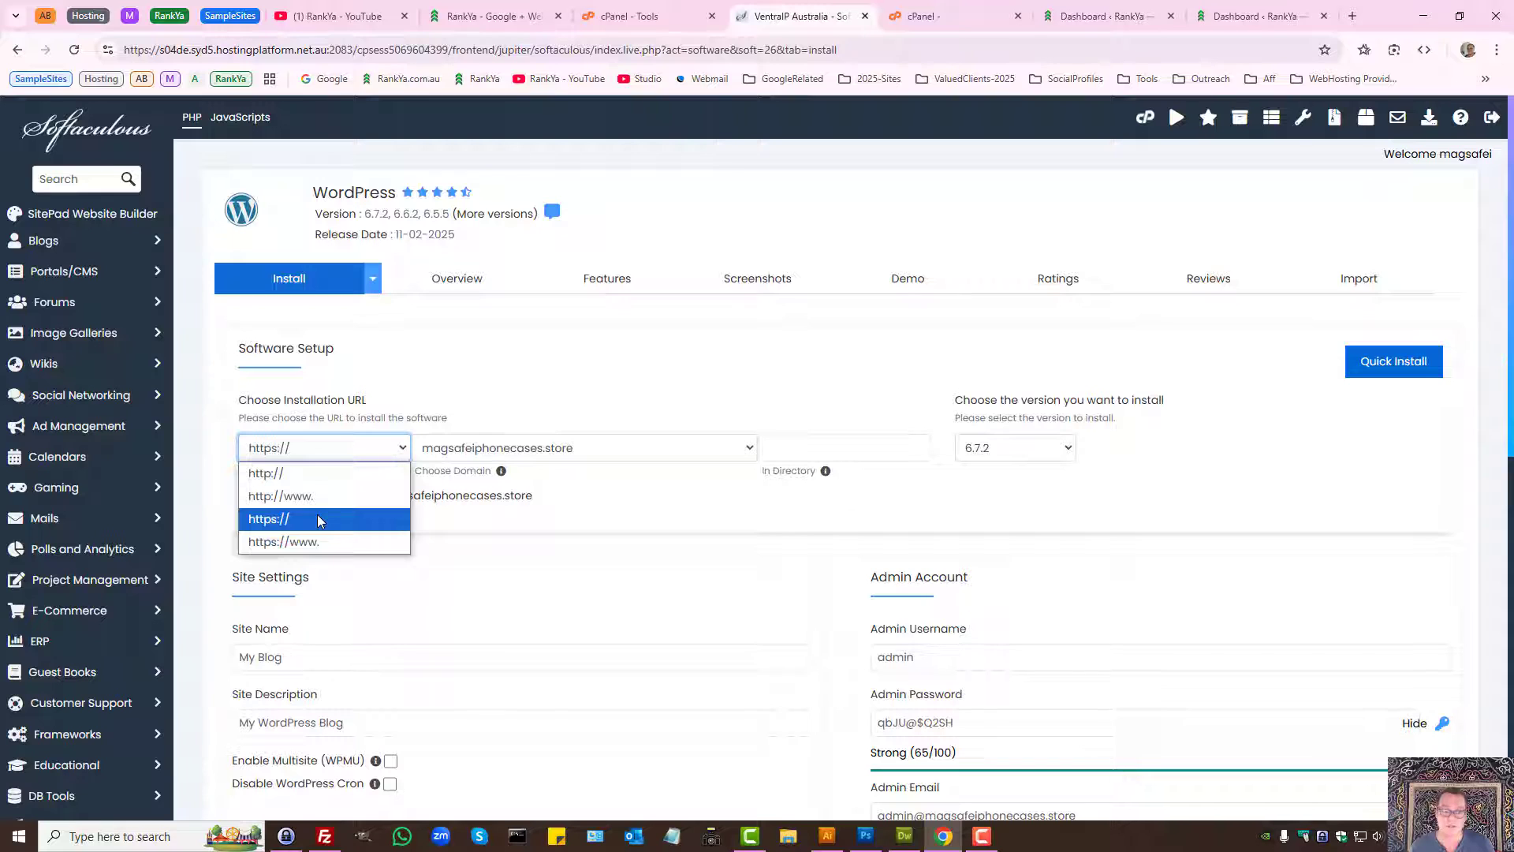
{"action": "left_click", "coordinate": [319, 519]}
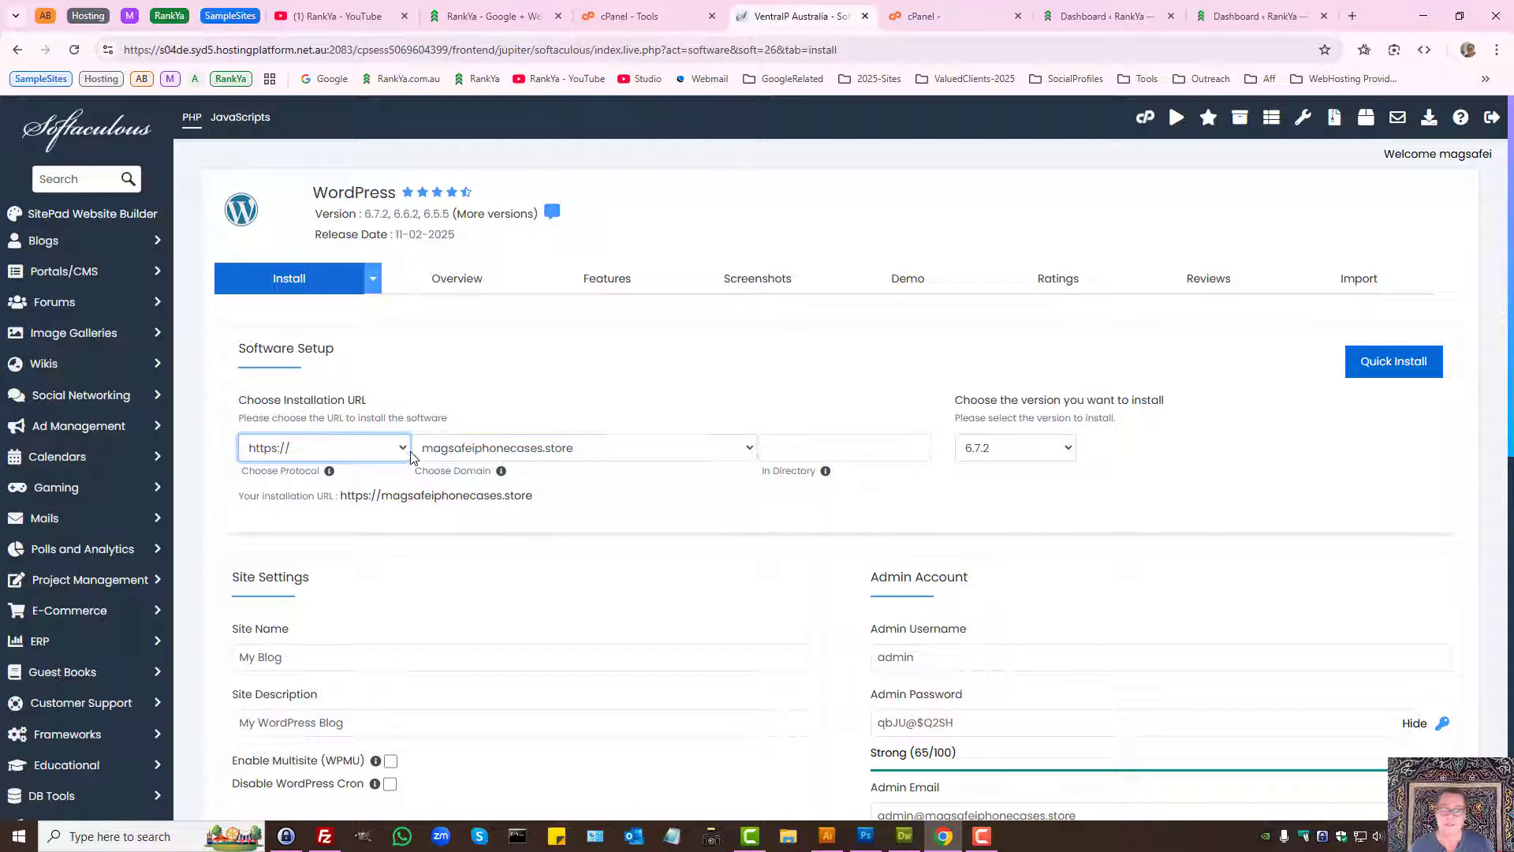
{"action": "scroll", "coordinate": [746, 494], "scroll_direction": "down", "scroll_amount": 3}
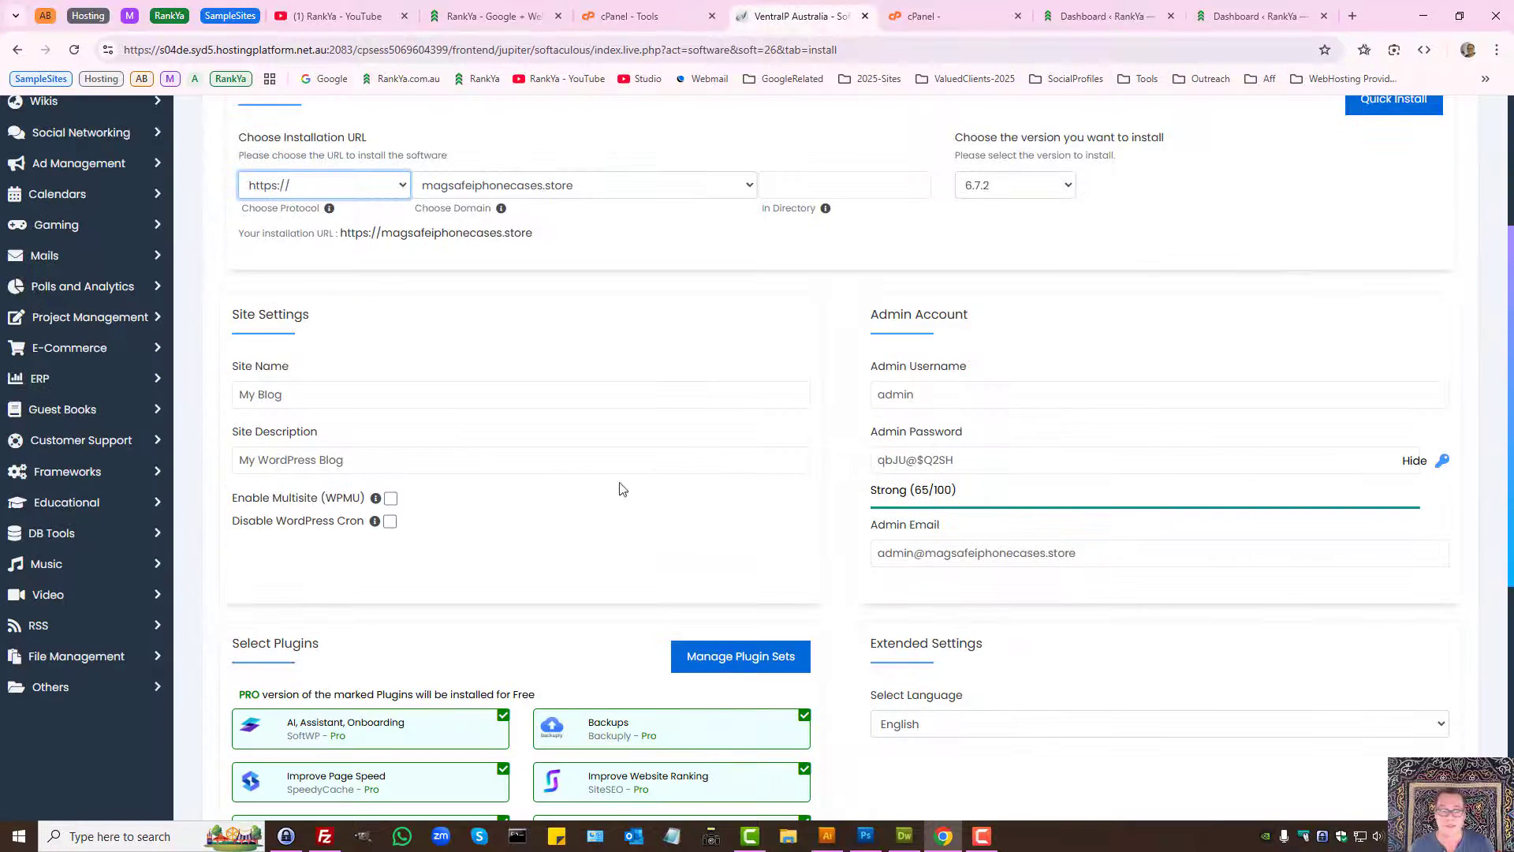
{"action": "left_click", "coordinate": [326, 398]}
{"action": "key", "text": "ctrl+a"}
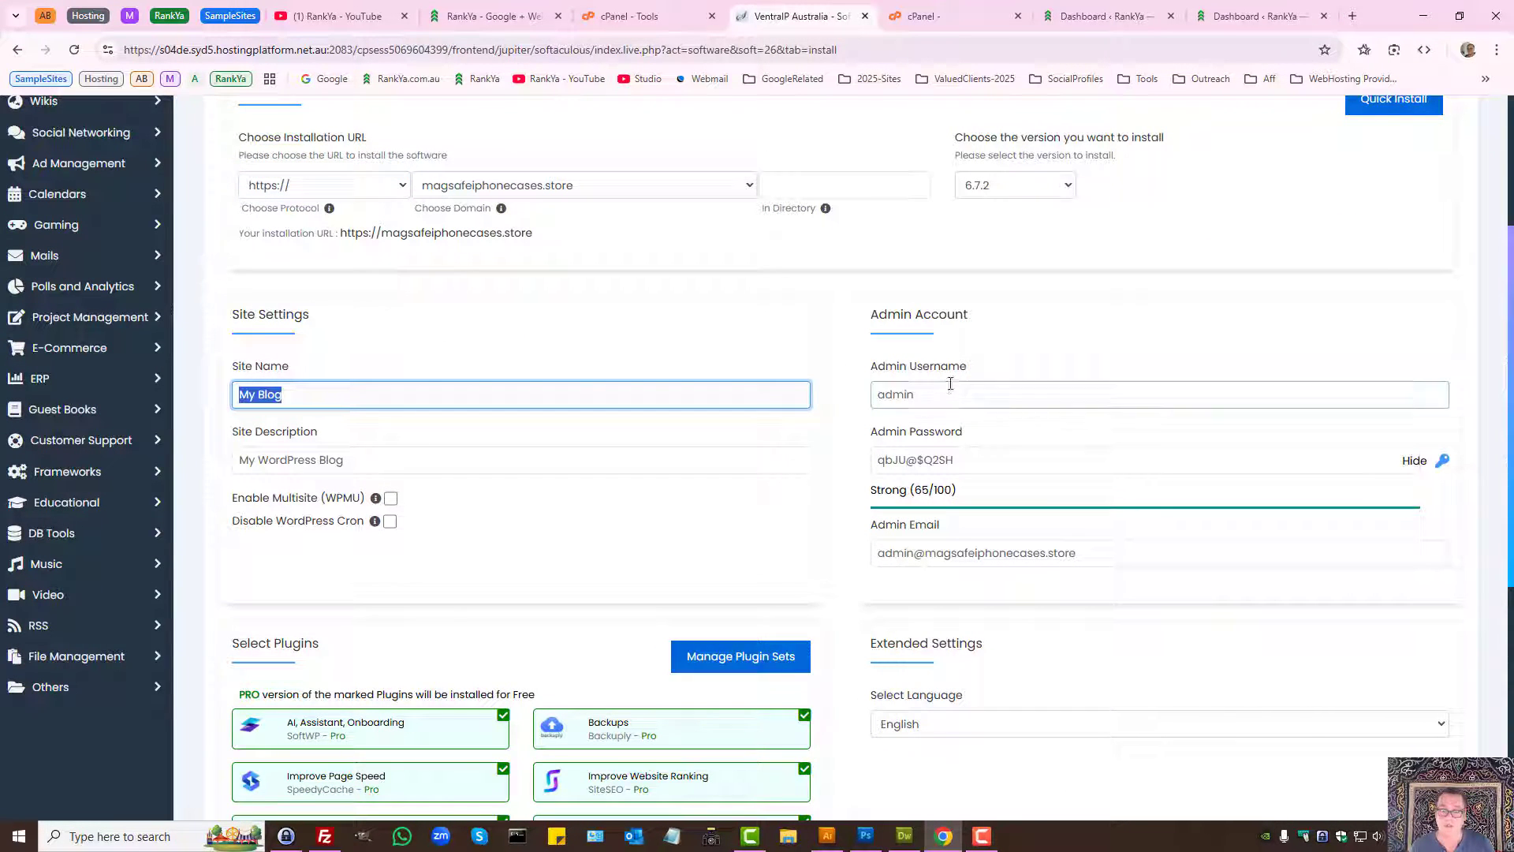
{"action": "double_click", "coordinate": [897, 394]}
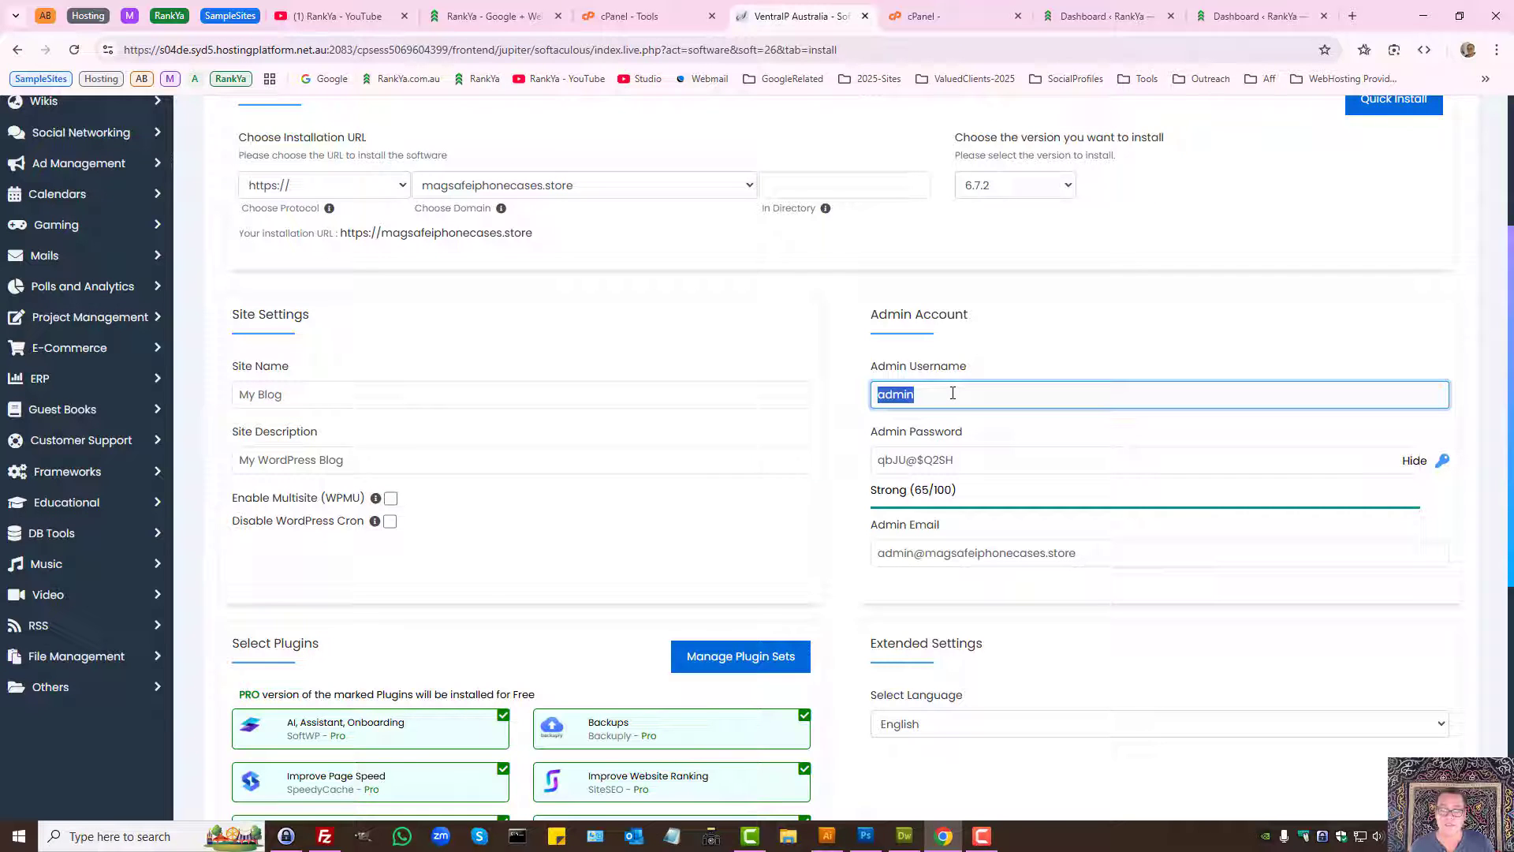
{"action": "left_click_drag", "start_coordinate": [968, 393], "coordinate": [837, 403]}
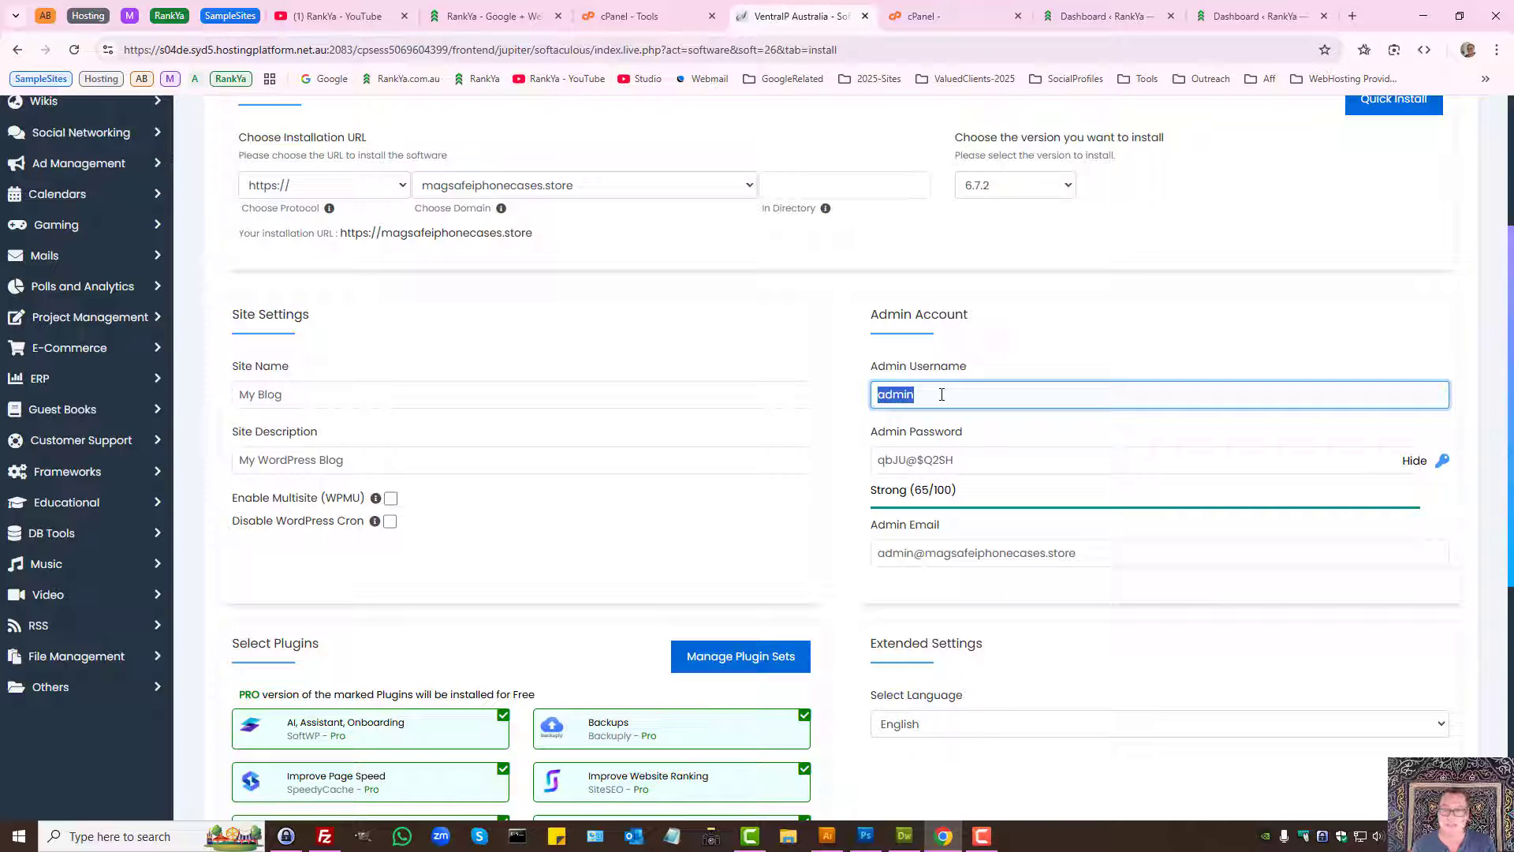
{"action": "type", "text": "RankYa"}
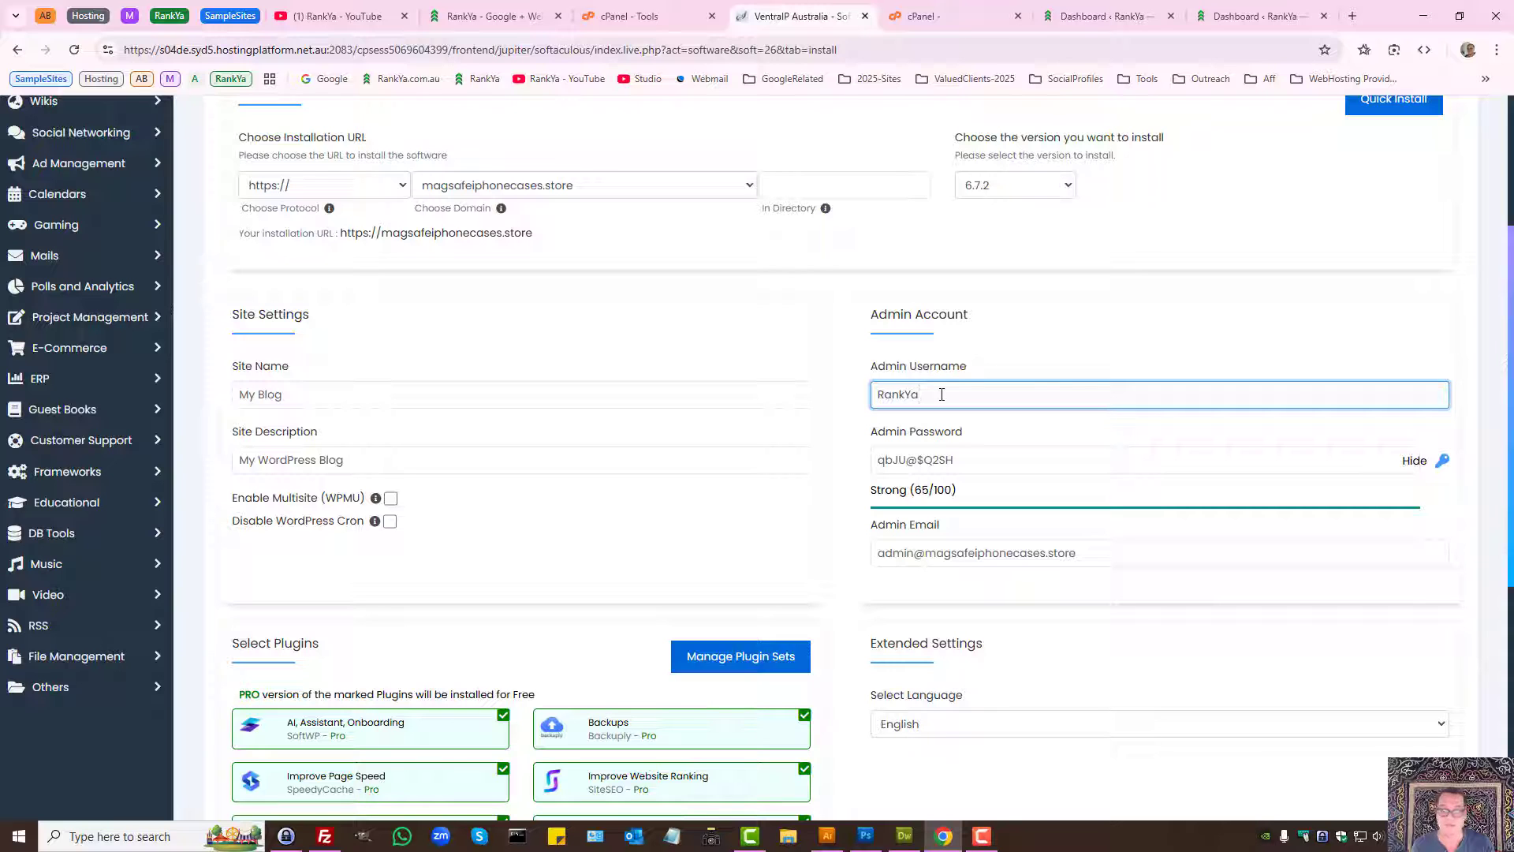
- Lengthen the admin password with extra symbols until it rates Strong (100/100)
{"action": "left_click", "coordinate": [907, 464]}
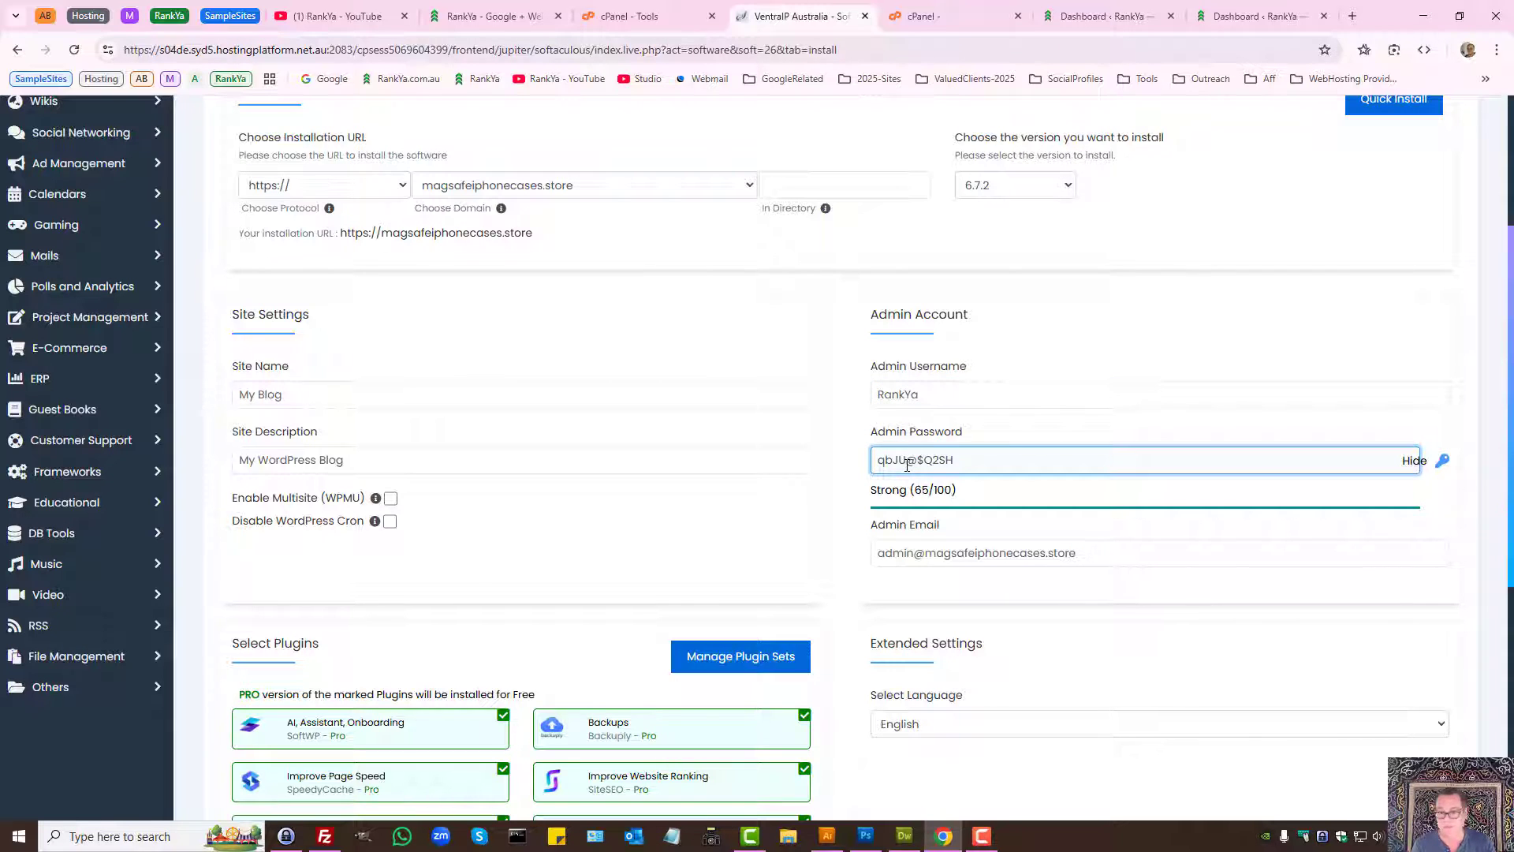
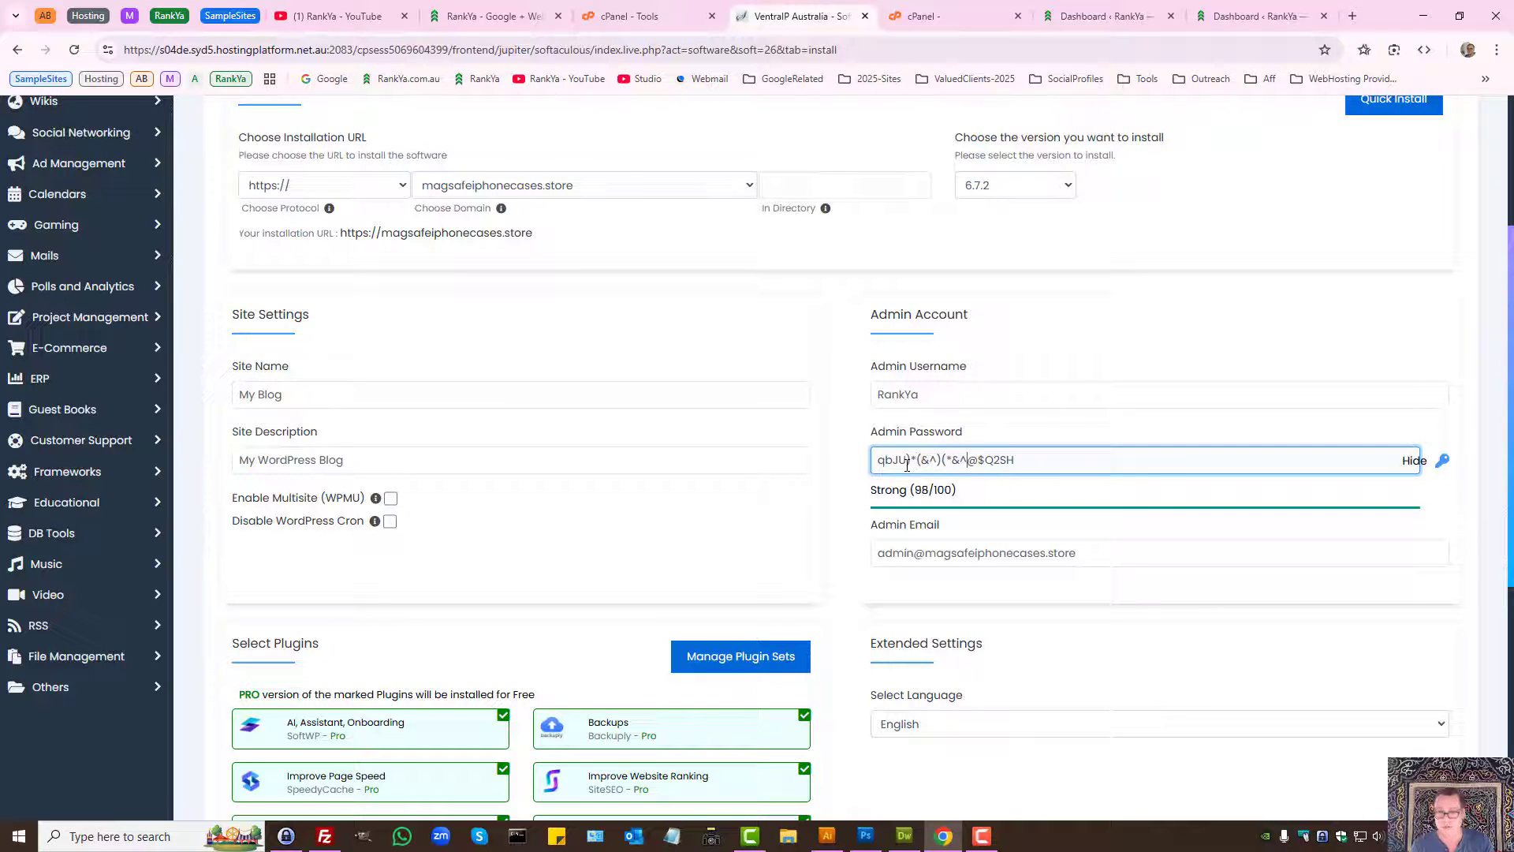
{"action": "triple_click", "coordinate": [958, 464]}
{"action": "scroll", "coordinate": [1029, 544], "scroll_direction": "down", "scroll_amount": 3}
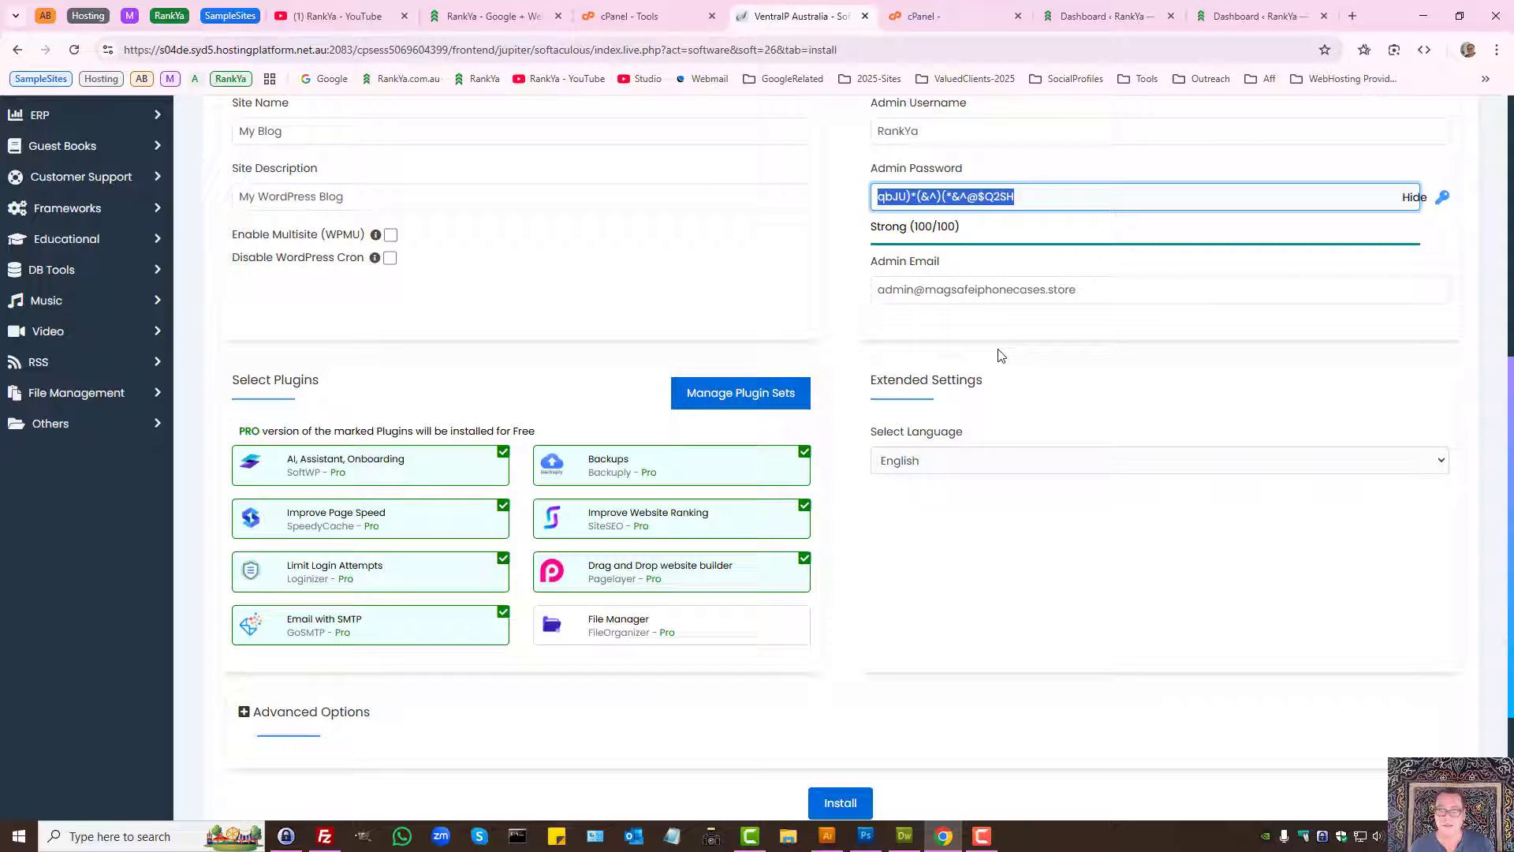
- Untick all seven bundled plugins: AI Assistant, Page Speed, Limit Login, SMTP, builder, Ranking, Backups
{"action": "triple_click", "coordinate": [937, 295]}
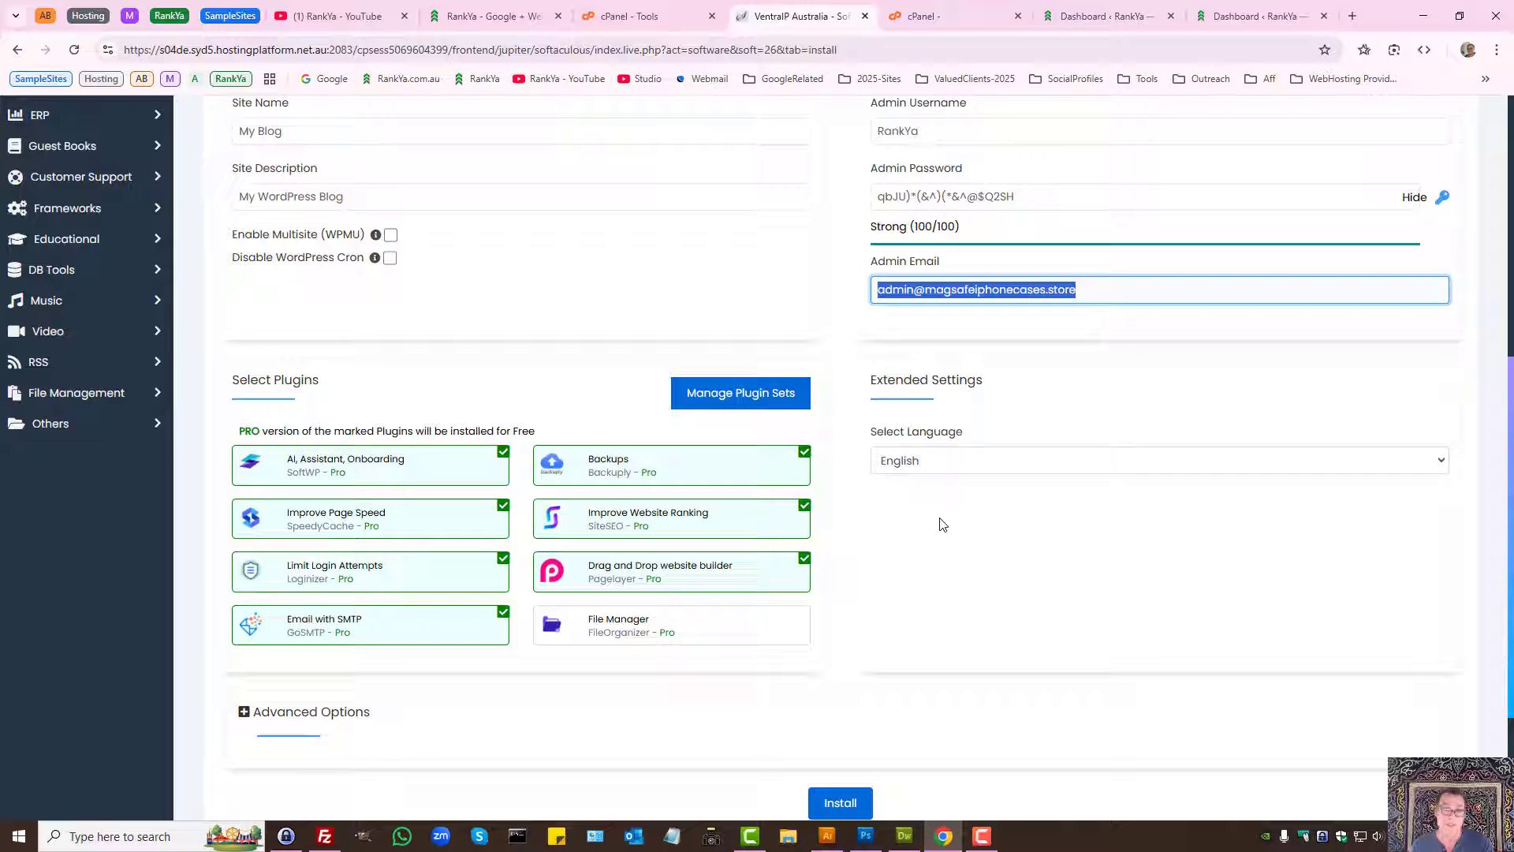
{"action": "left_click", "coordinate": [500, 457]}
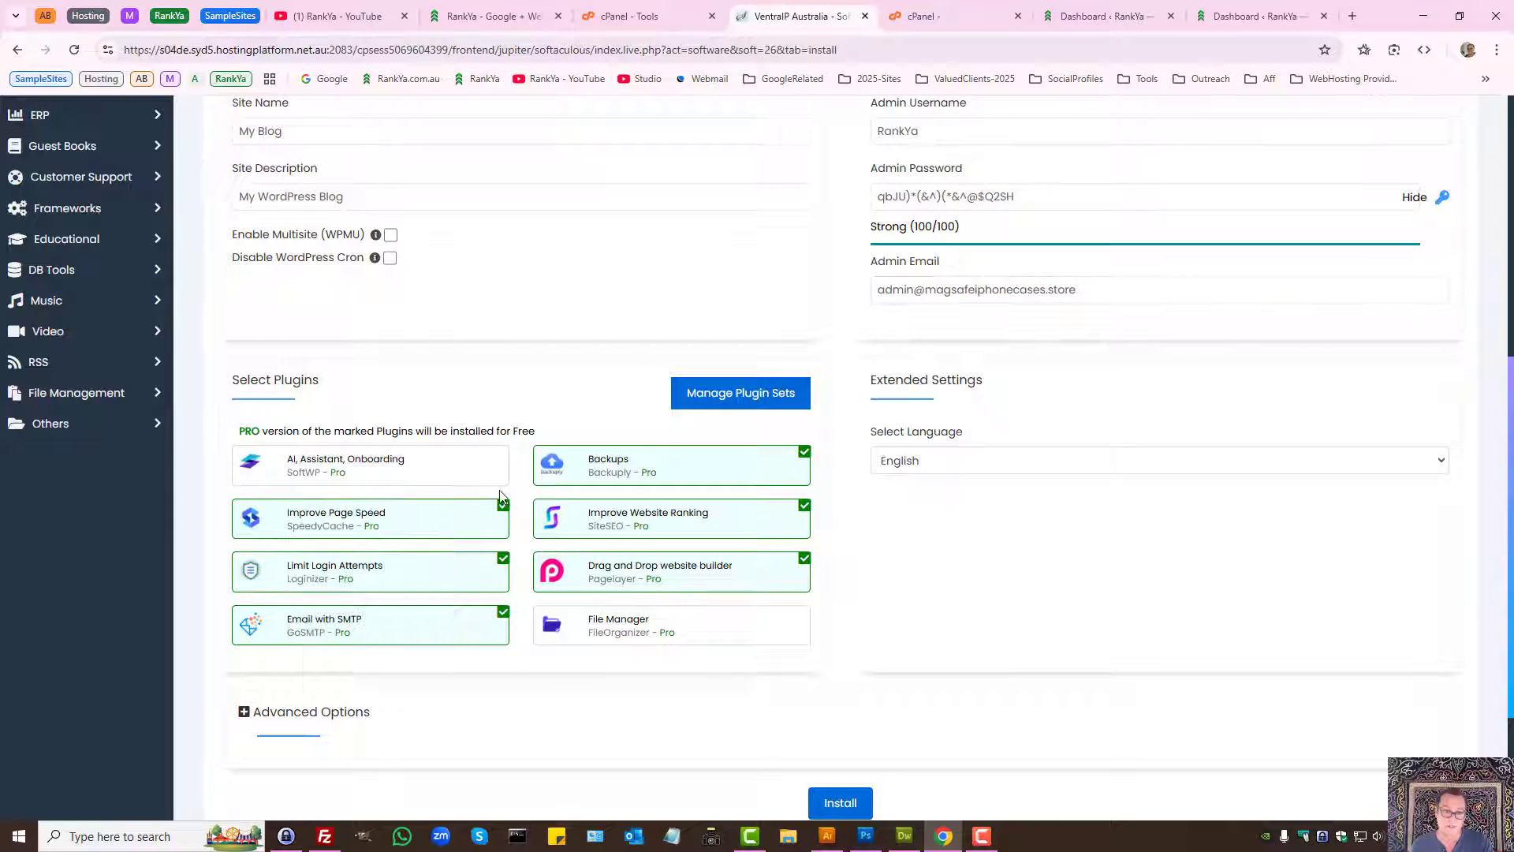
{"action": "left_click", "coordinate": [503, 505]}
{"action": "left_click", "coordinate": [503, 558]}
{"action": "left_click", "coordinate": [504, 612]}
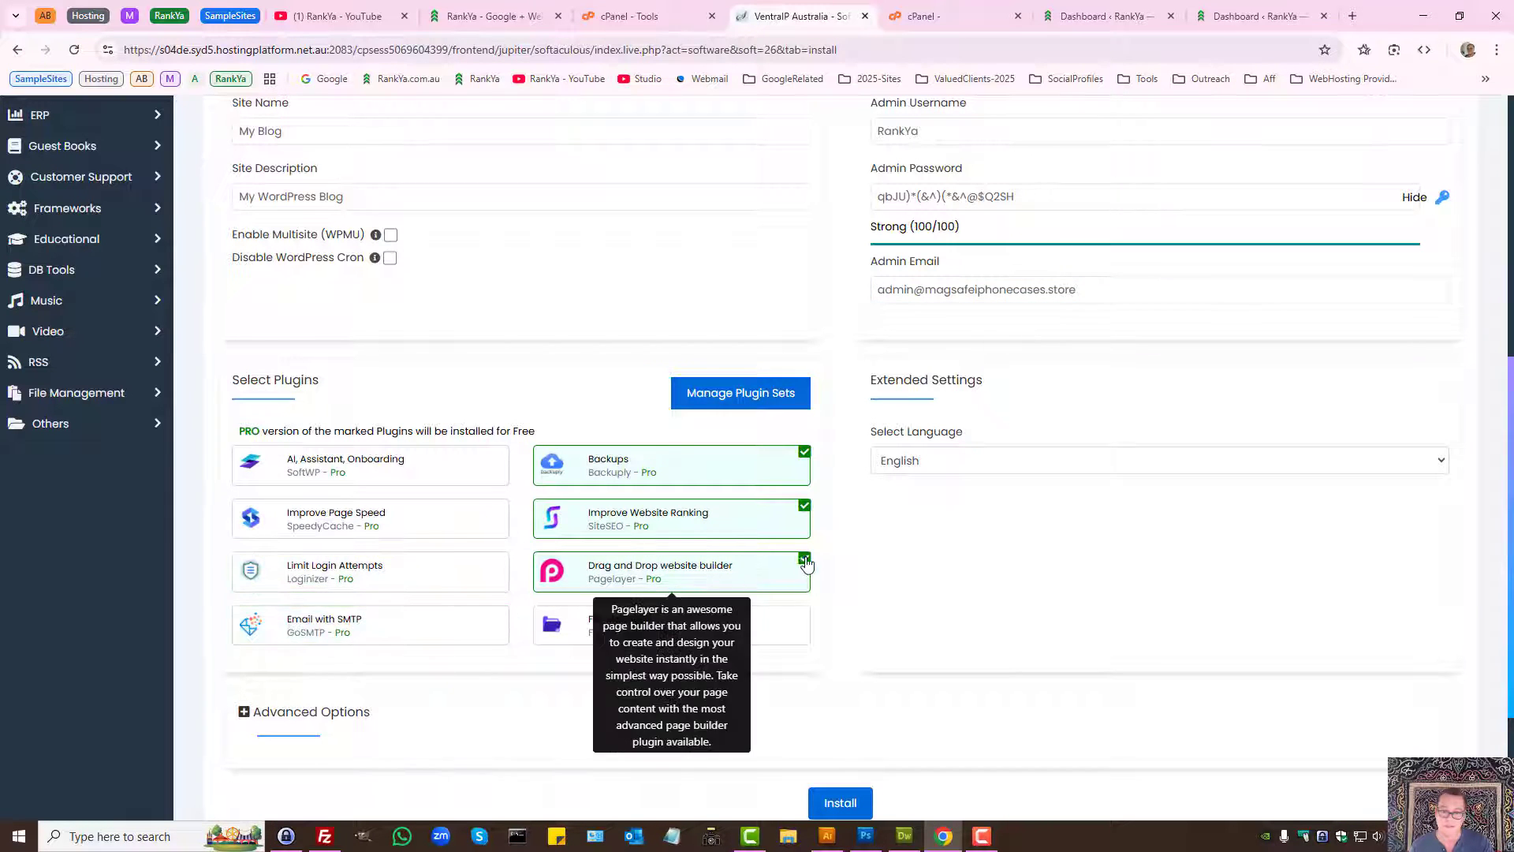
{"action": "left_click", "coordinate": [804, 562]}
{"action": "left_click", "coordinate": [804, 506]}
{"action": "left_click", "coordinate": [804, 453]}
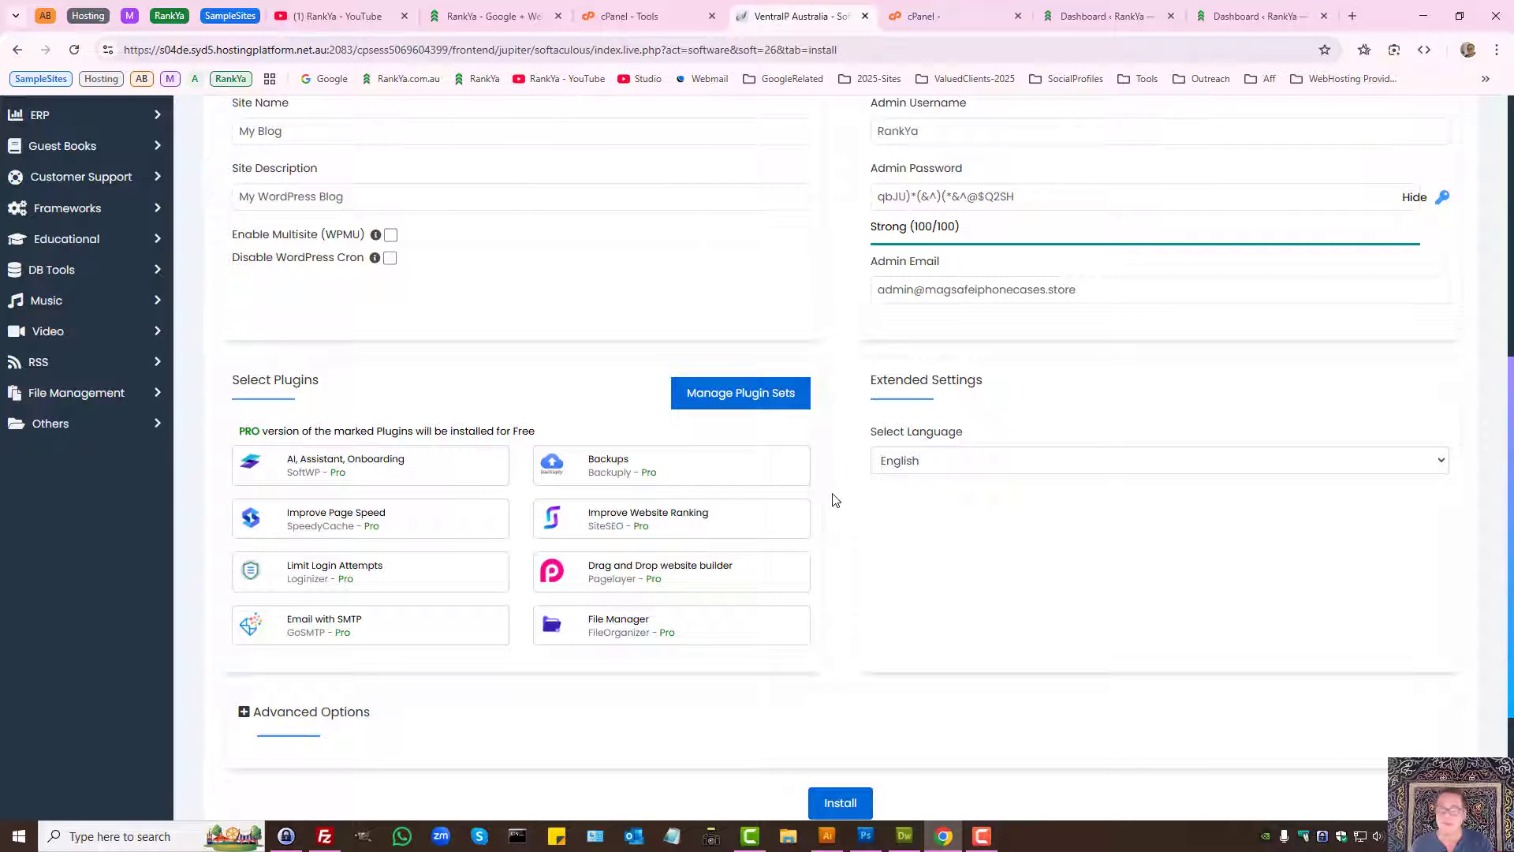
{"action": "mouse_move", "coordinate": [401, 528]}
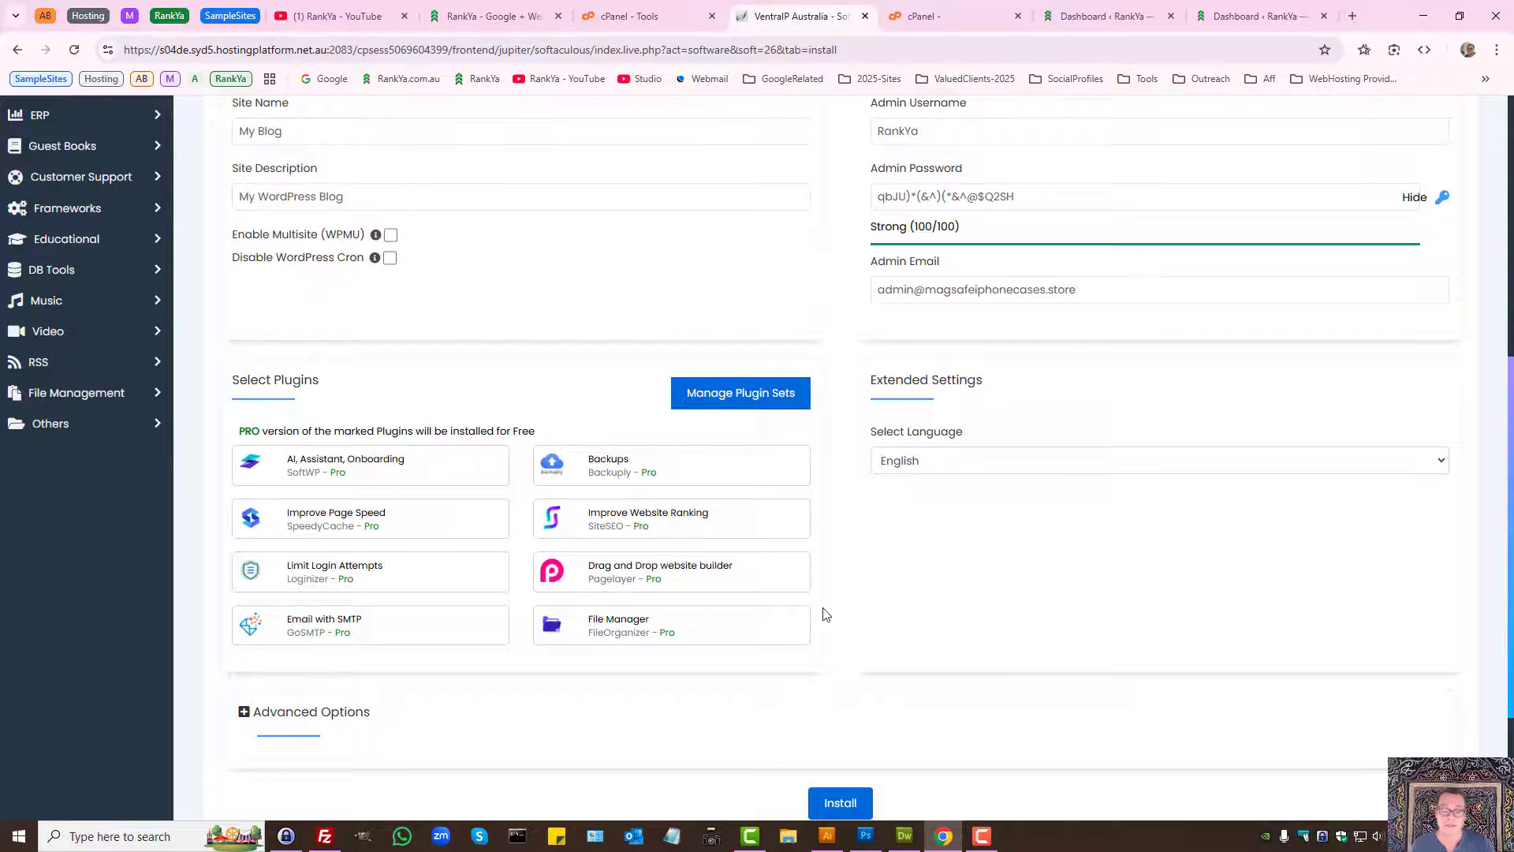
{"action": "scroll", "coordinate": [821, 612], "scroll_direction": "down", "scroll_amount": 3}
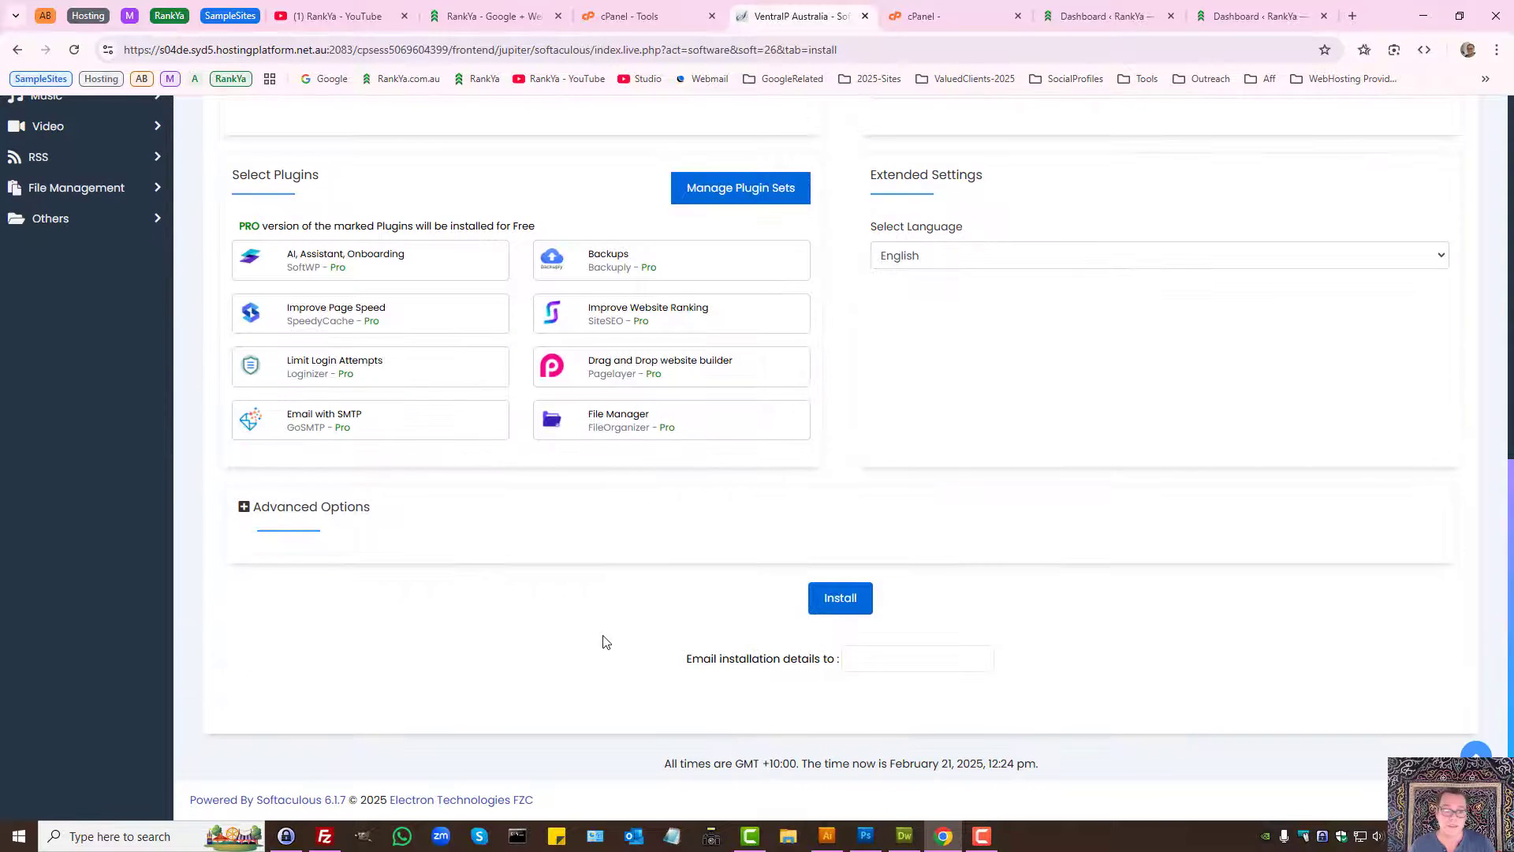
- In Advanced Options, set automated backups to 'Once a day' with a backup rotation of 3
{"action": "left_click", "coordinate": [312, 512]}
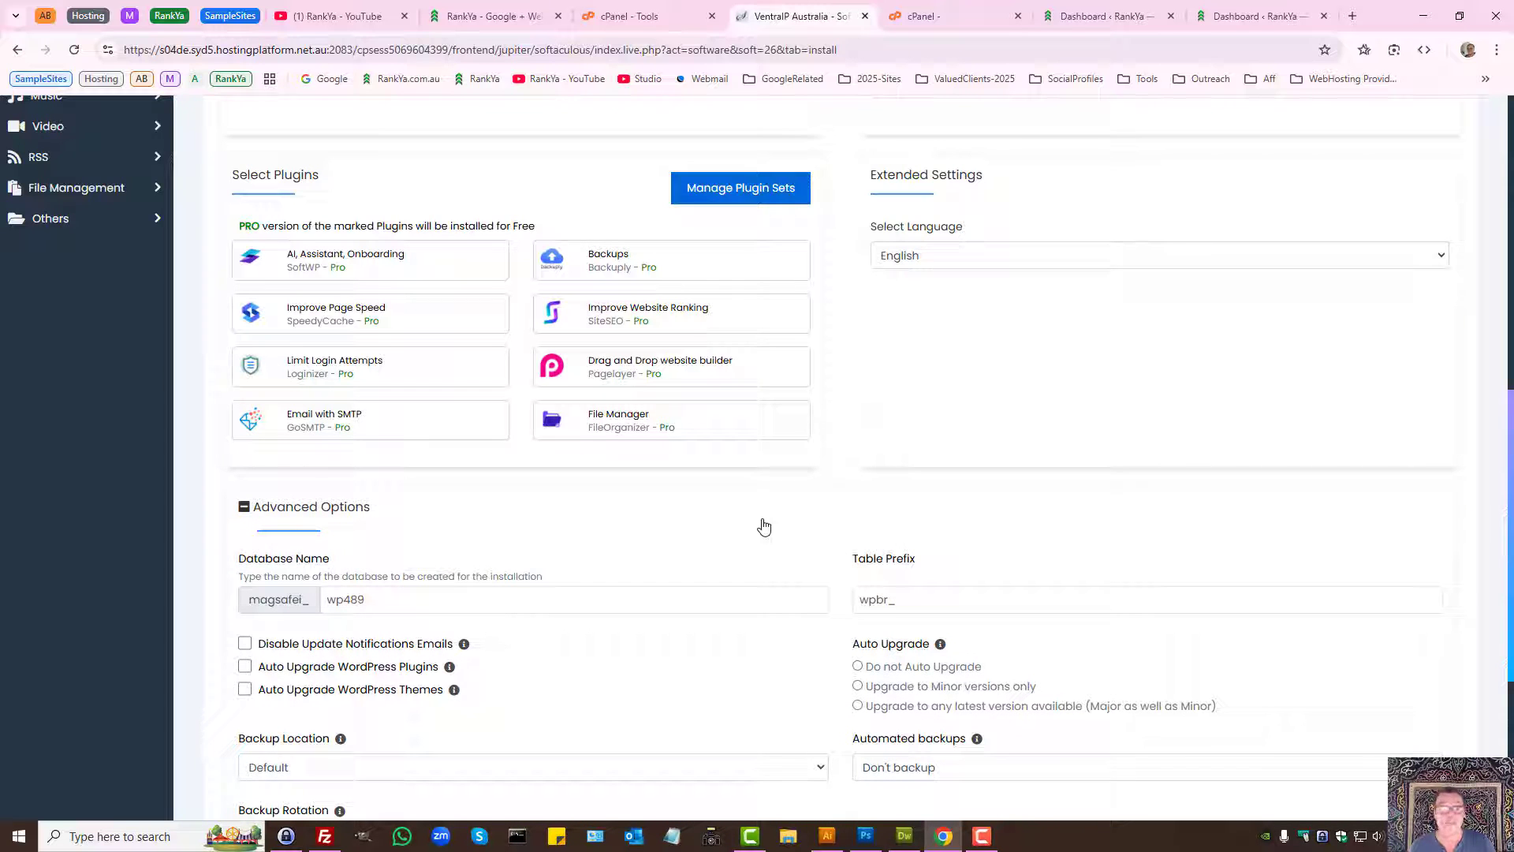
{"action": "scroll", "coordinate": [764, 527], "scroll_direction": "down", "scroll_amount": 3}
{"action": "left_click", "coordinate": [945, 508]}
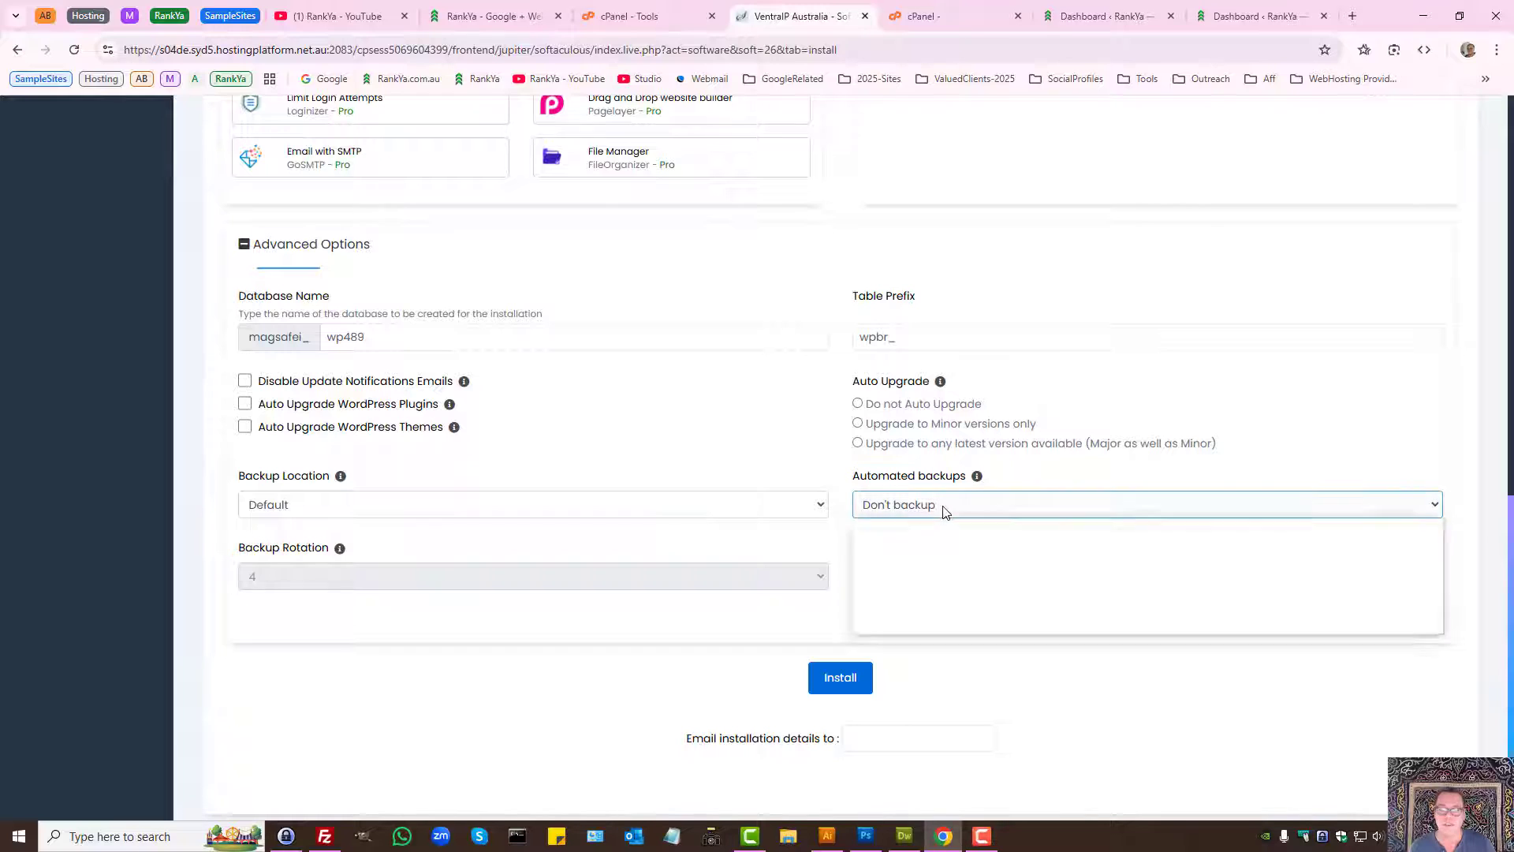
{"action": "left_click", "coordinate": [970, 555]}
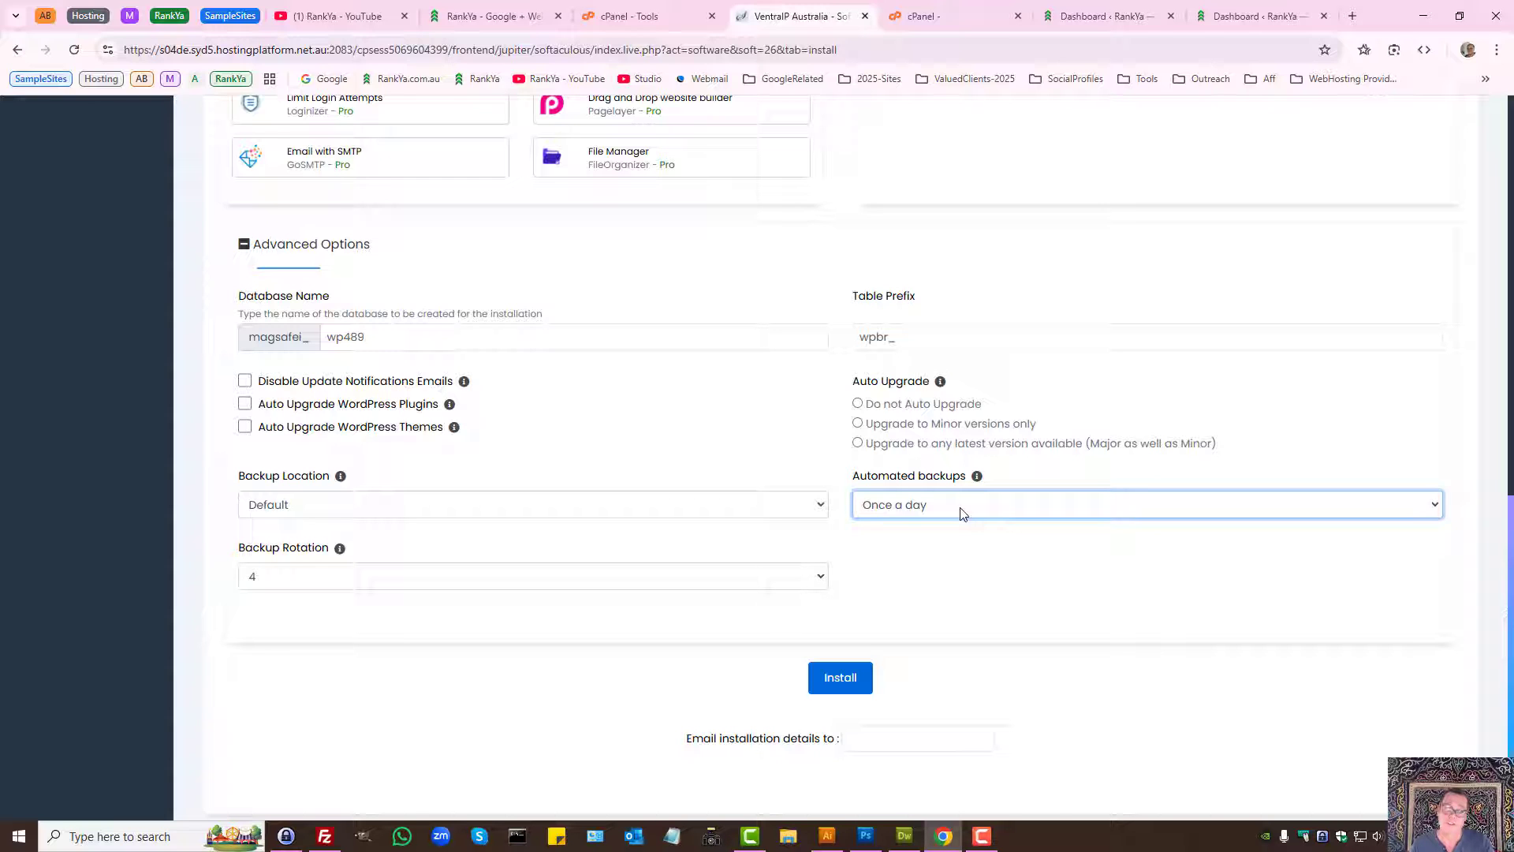
{"action": "left_click", "coordinate": [252, 579]}
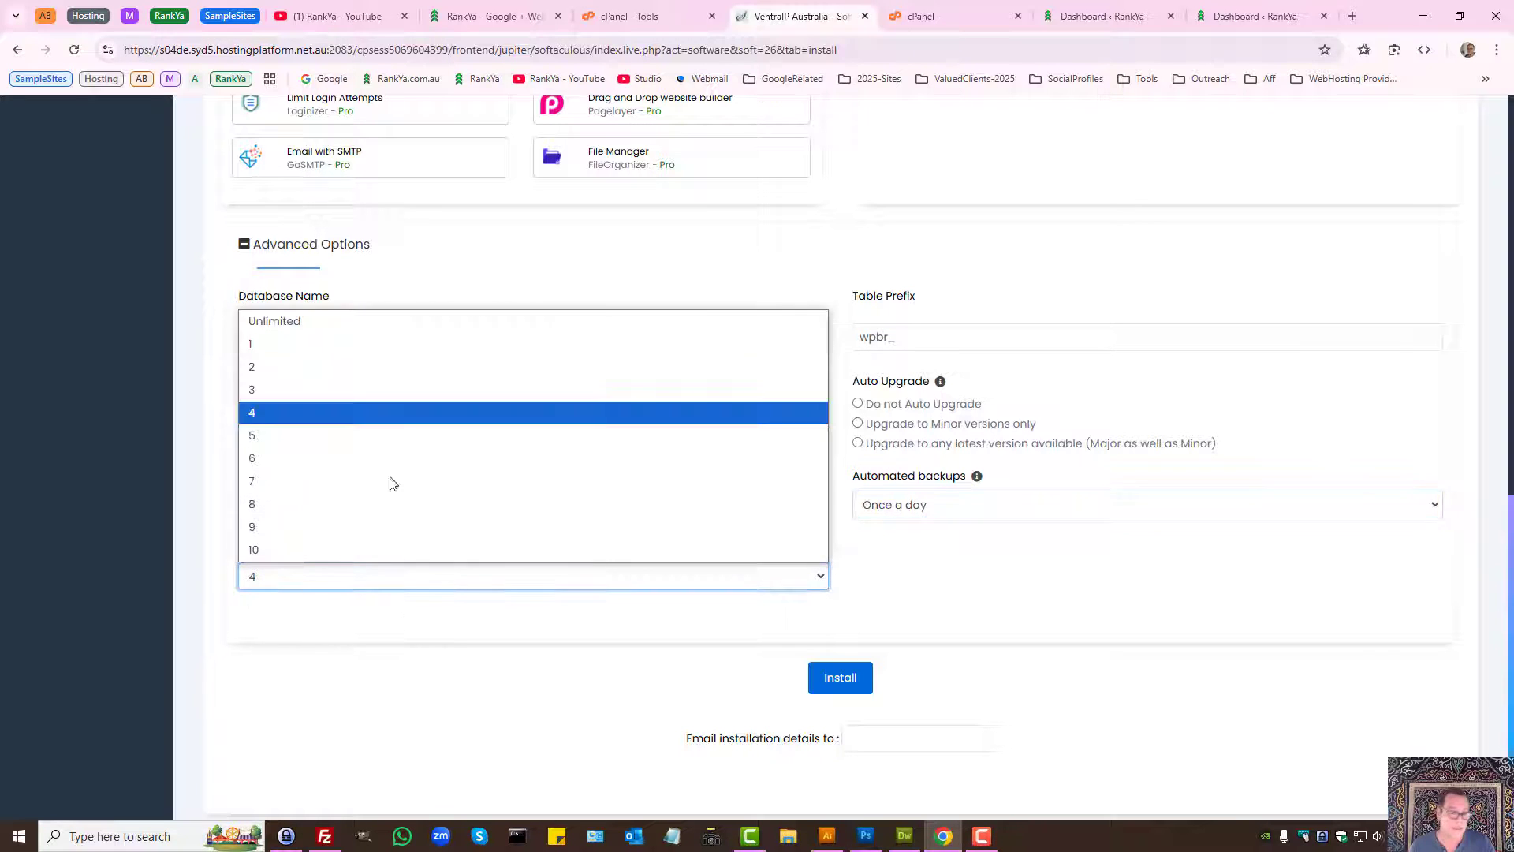
{"action": "left_click", "coordinate": [270, 390]}
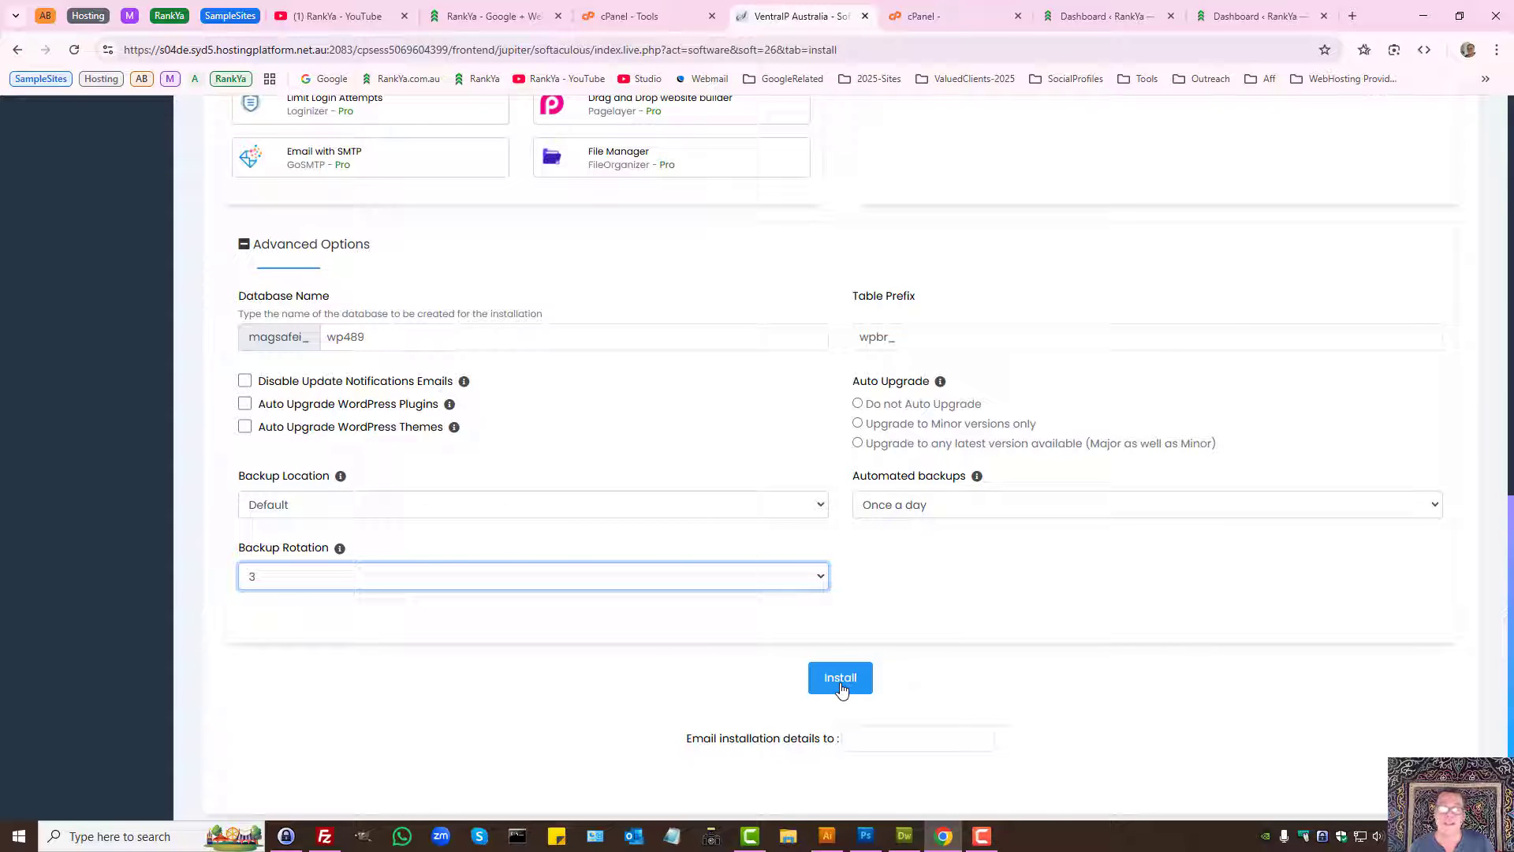
{"action": "scroll", "coordinate": [1025, 433], "scroll_direction": "up", "scroll_amount": 12}
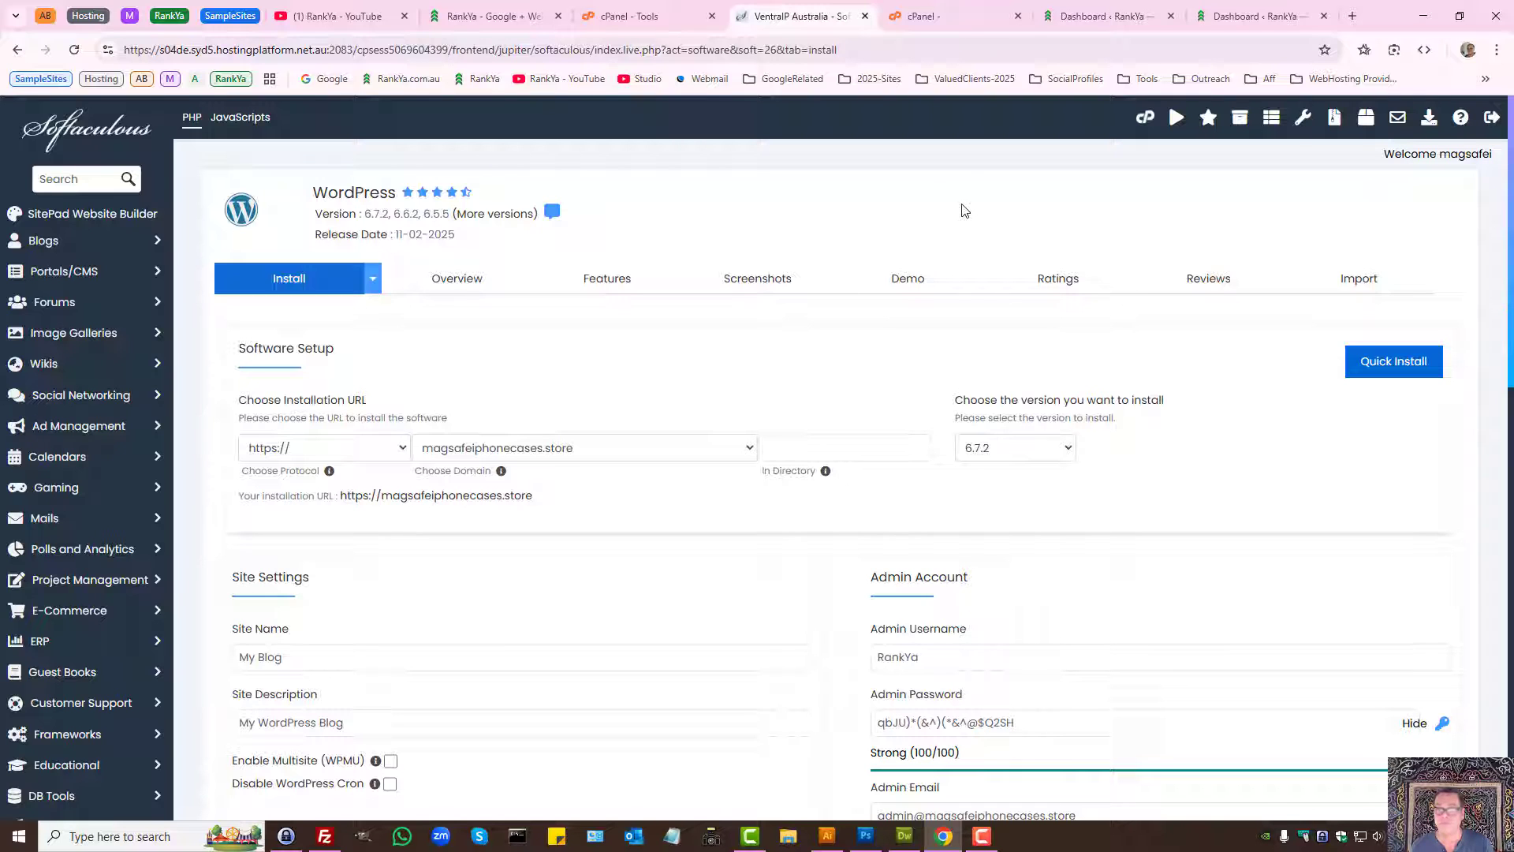
- View All Installations, select the new WordPress 6.7.2 site, and return to cPanel Tools
{"action": "left_click", "coordinate": [1240, 123]}
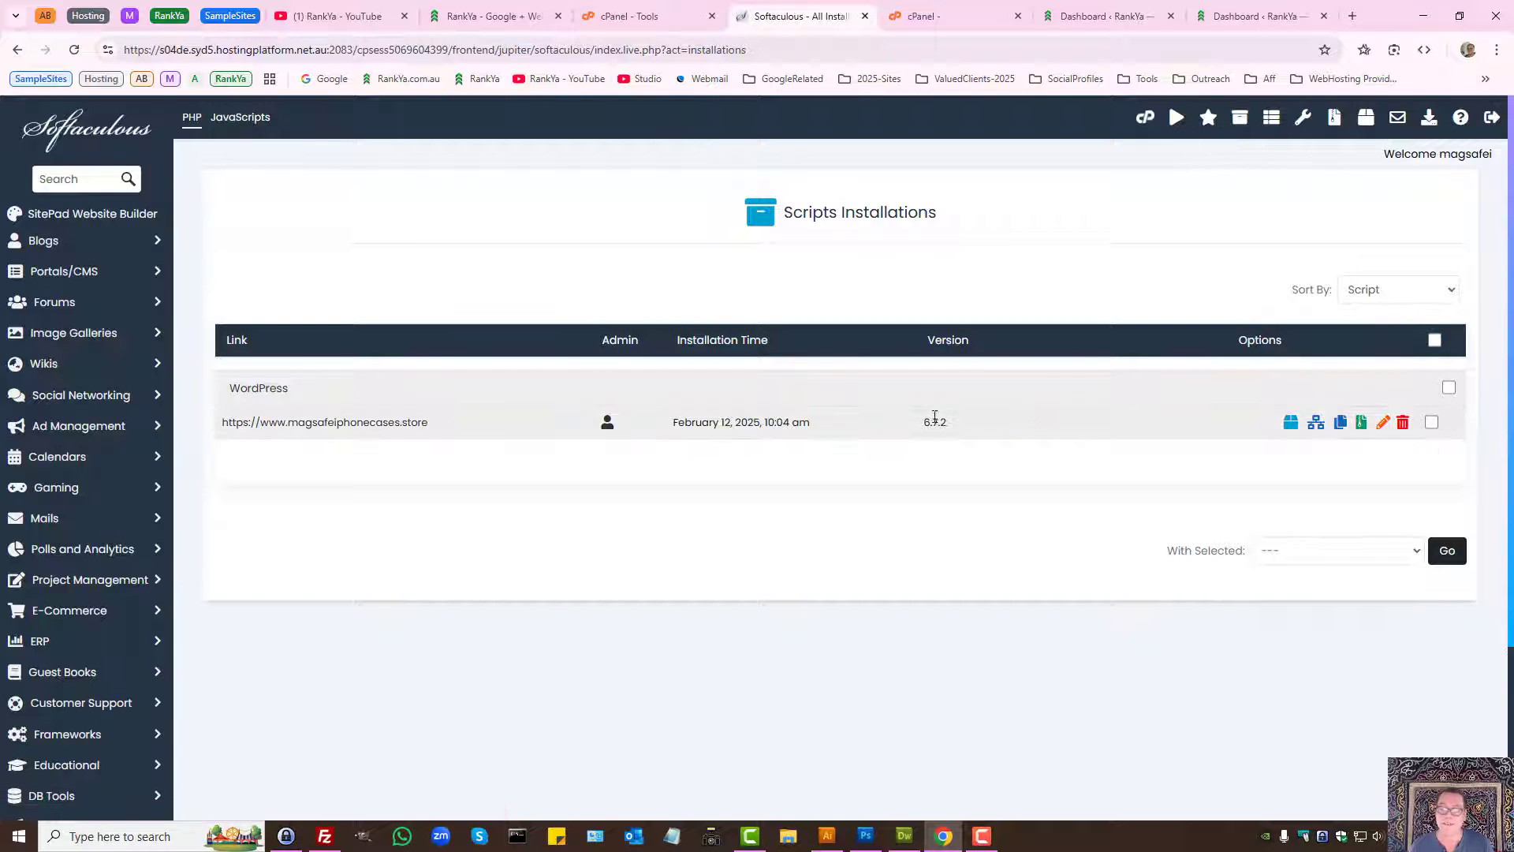
{"action": "left_click", "coordinate": [1431, 424]}
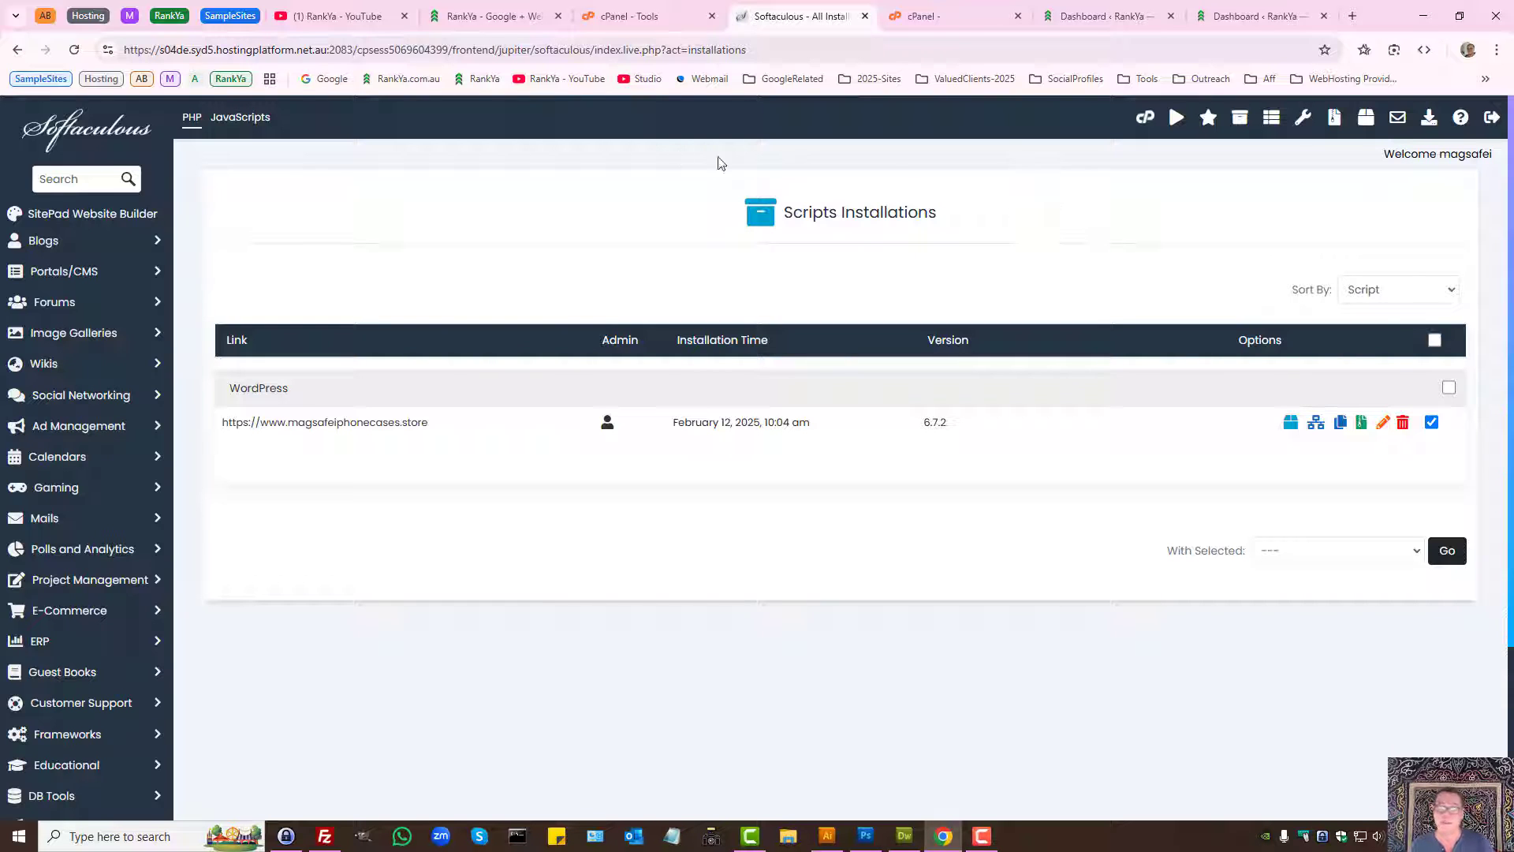
{"action": "left_click", "coordinate": [630, 16]}
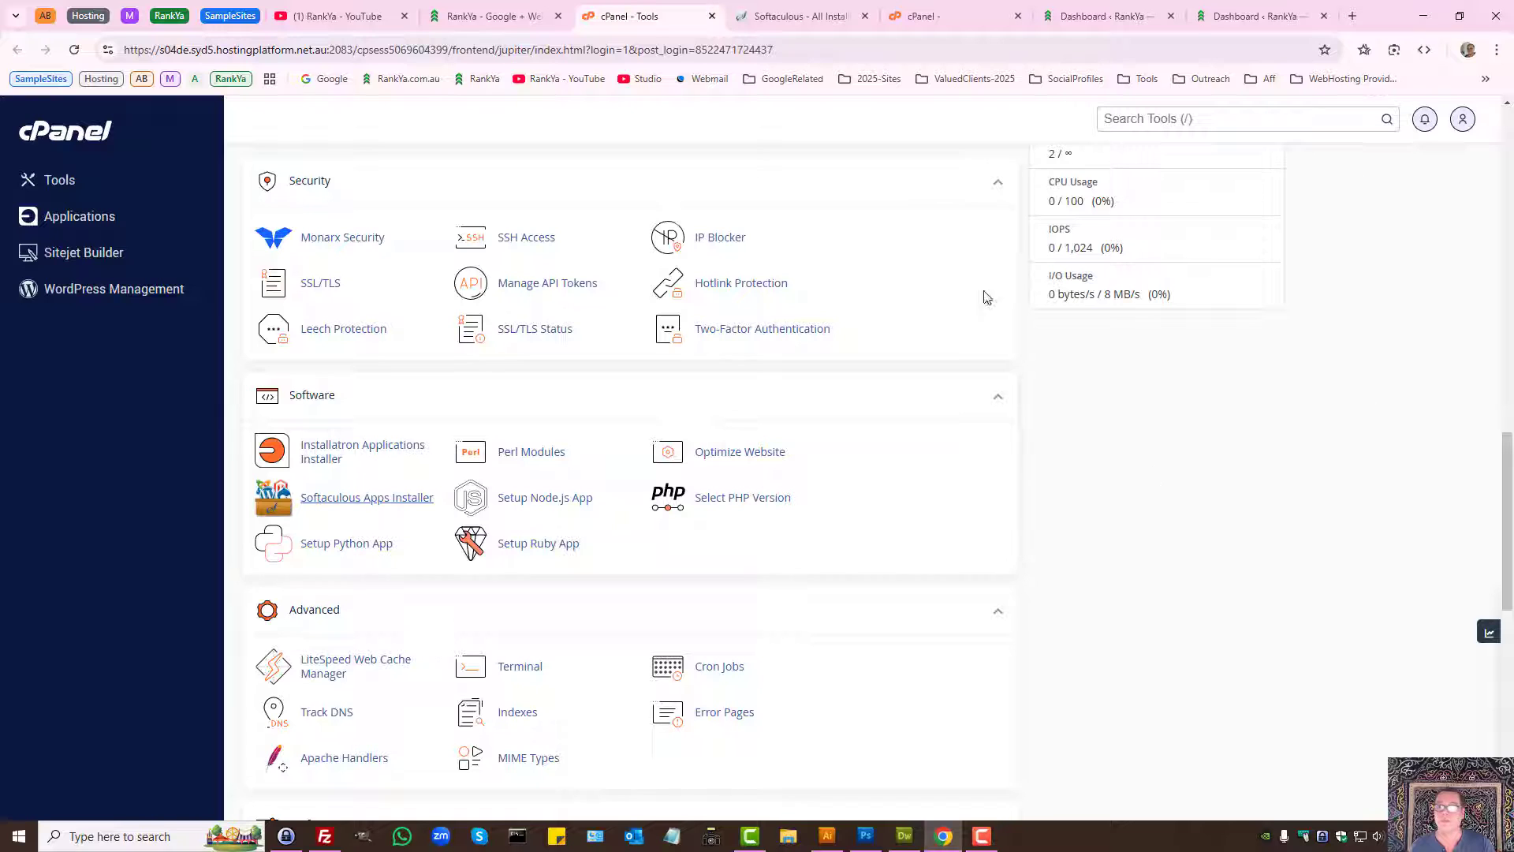
- Log in to the new site's WordPress admin at wp-login.php using the saved credentials
{"action": "left_click", "coordinate": [1094, 7]}
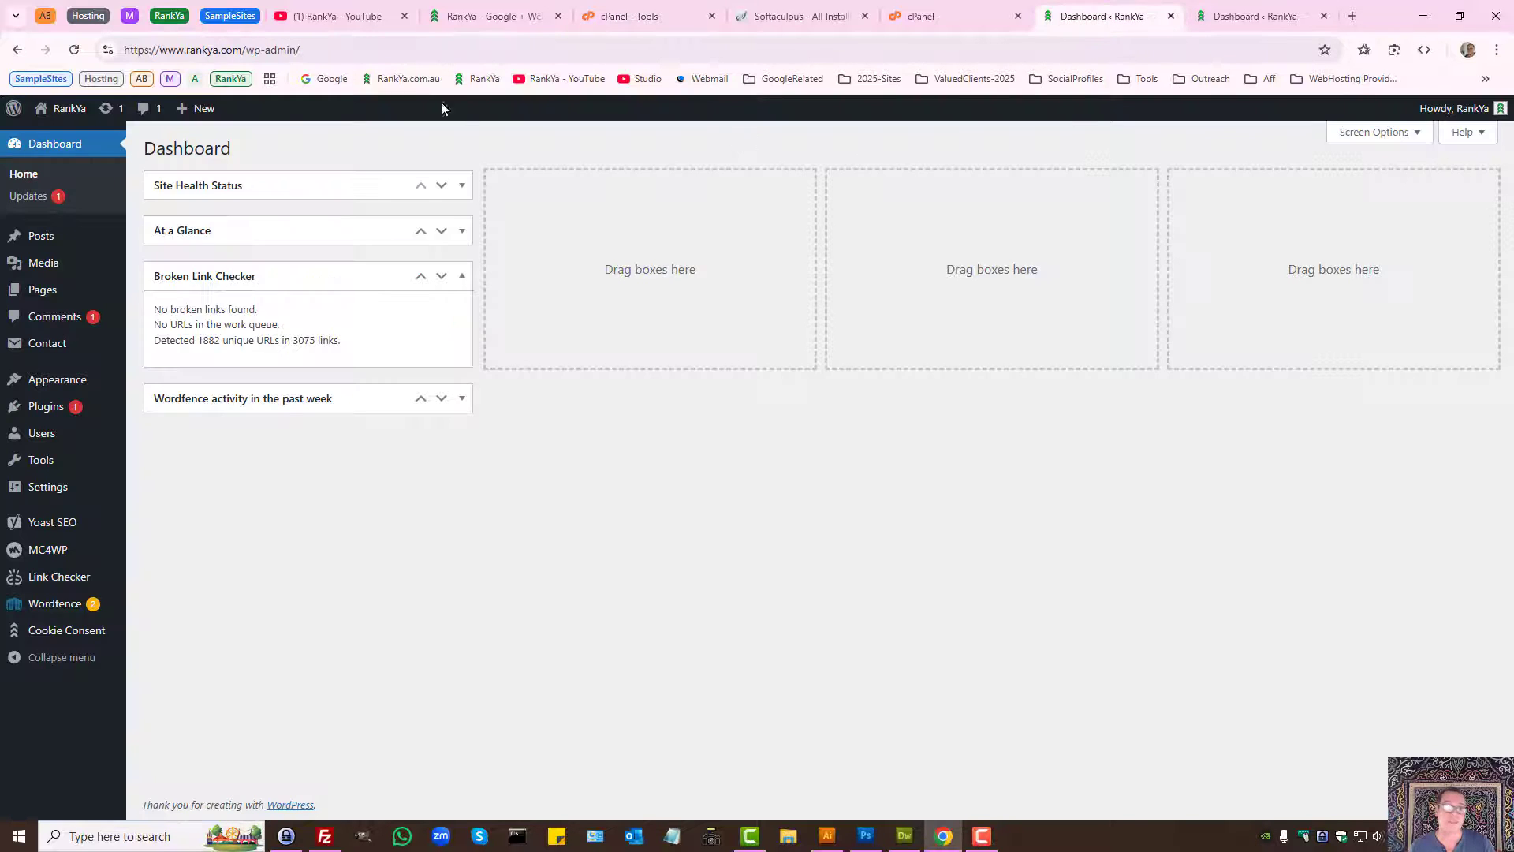
{"action": "left_click", "coordinate": [247, 50]}
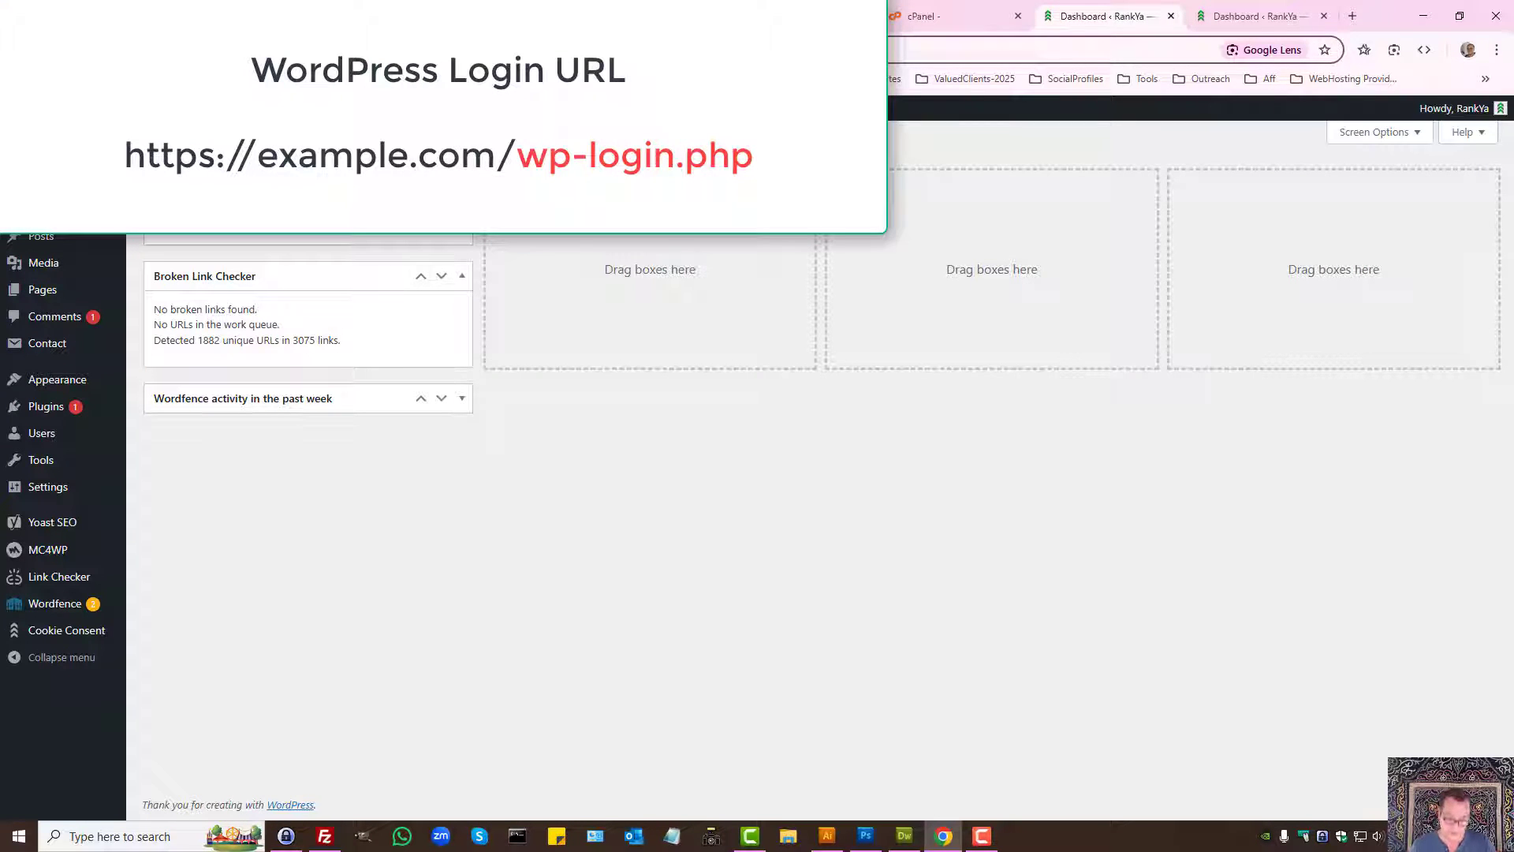
{"action": "type", "text": "login"}
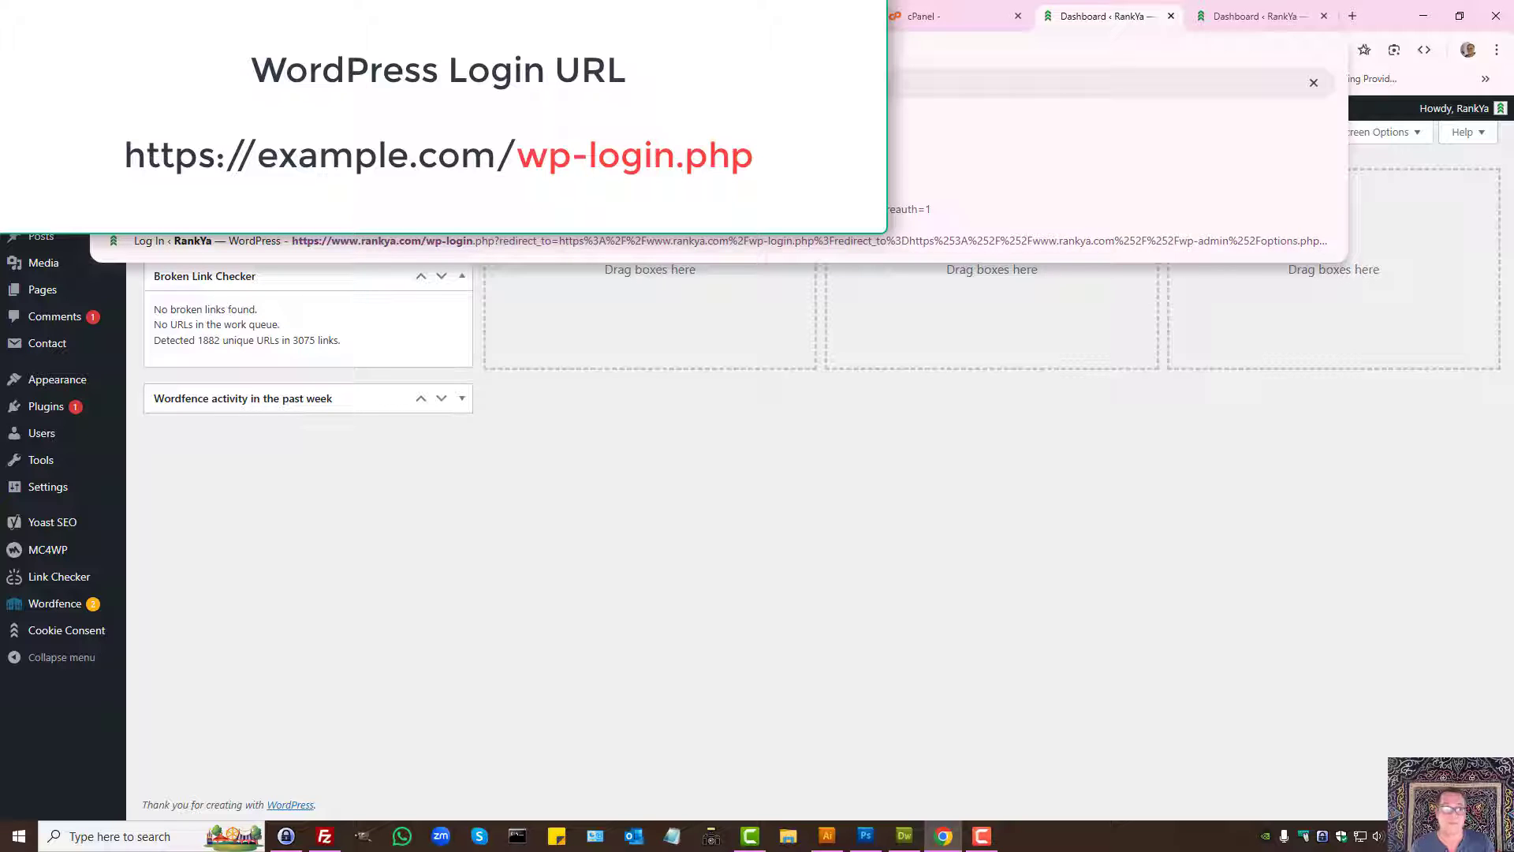
{"action": "type", "text": ".php"}
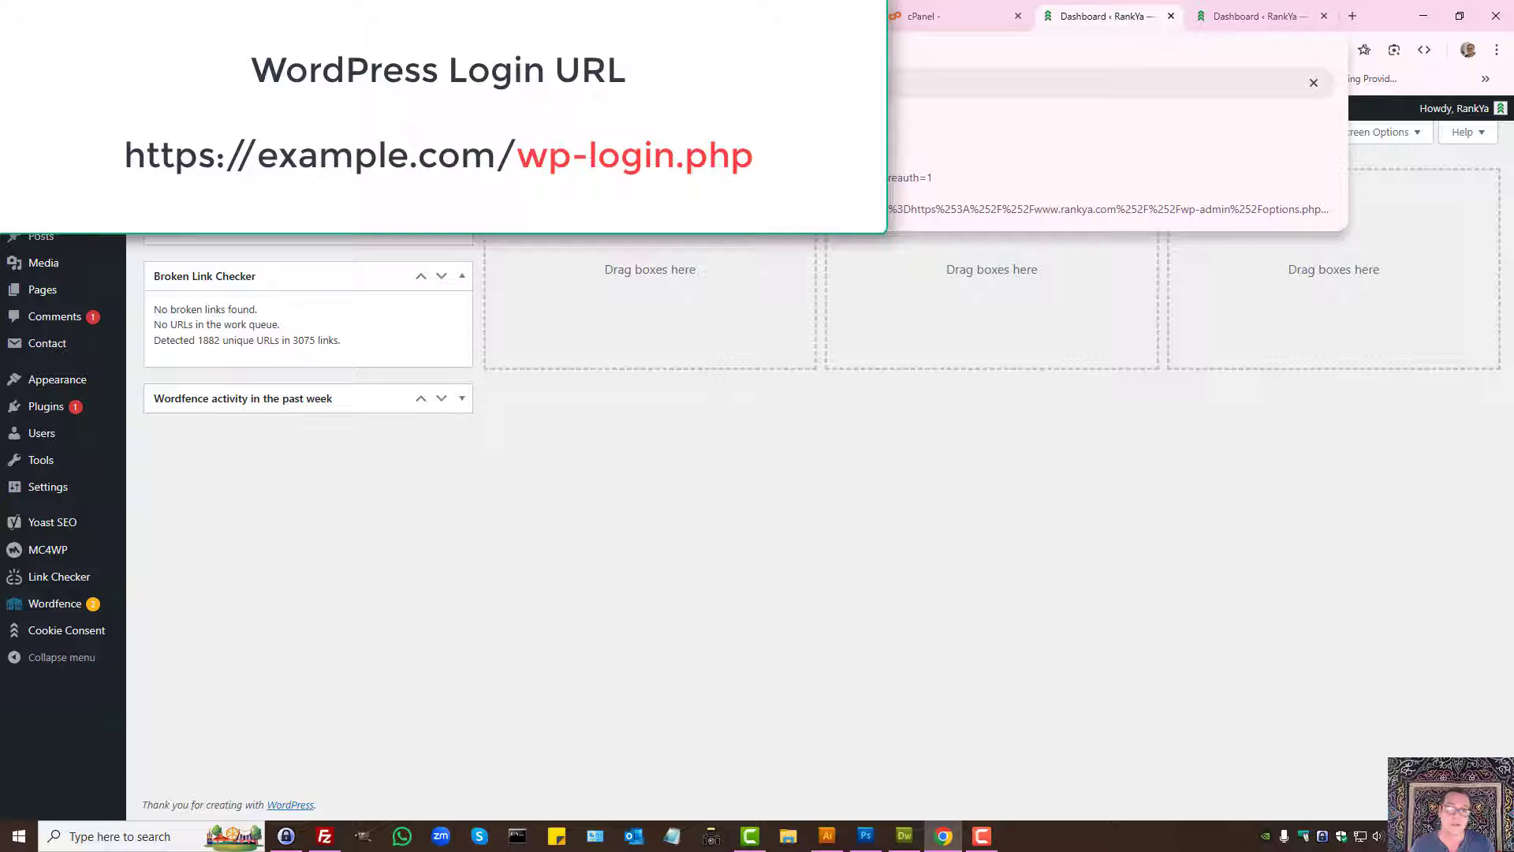
{"action": "key", "text": "Return"}
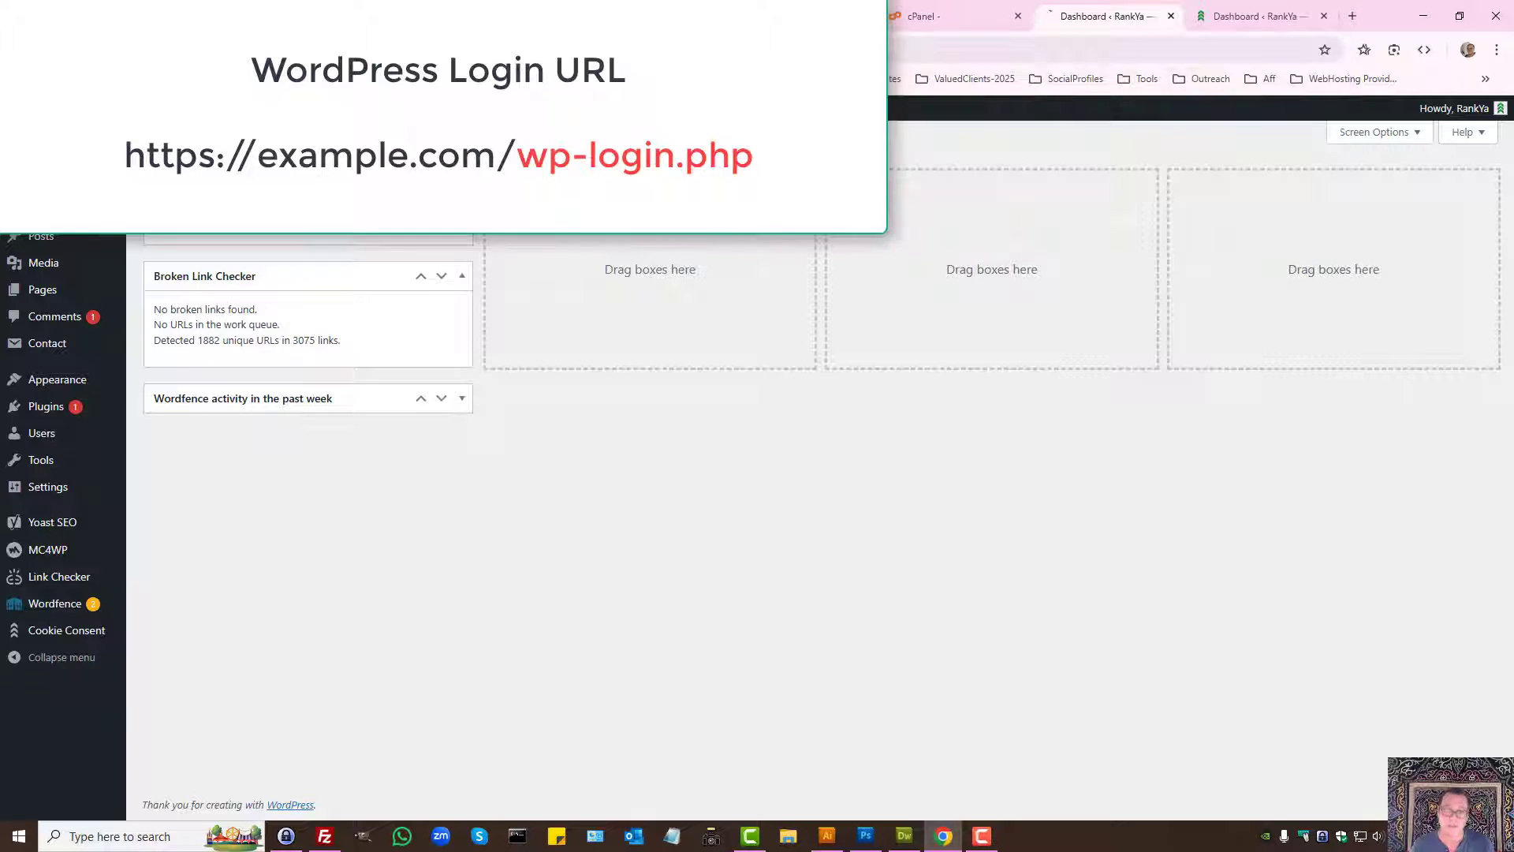
{"action": "left_click", "coordinate": [704, 327]}
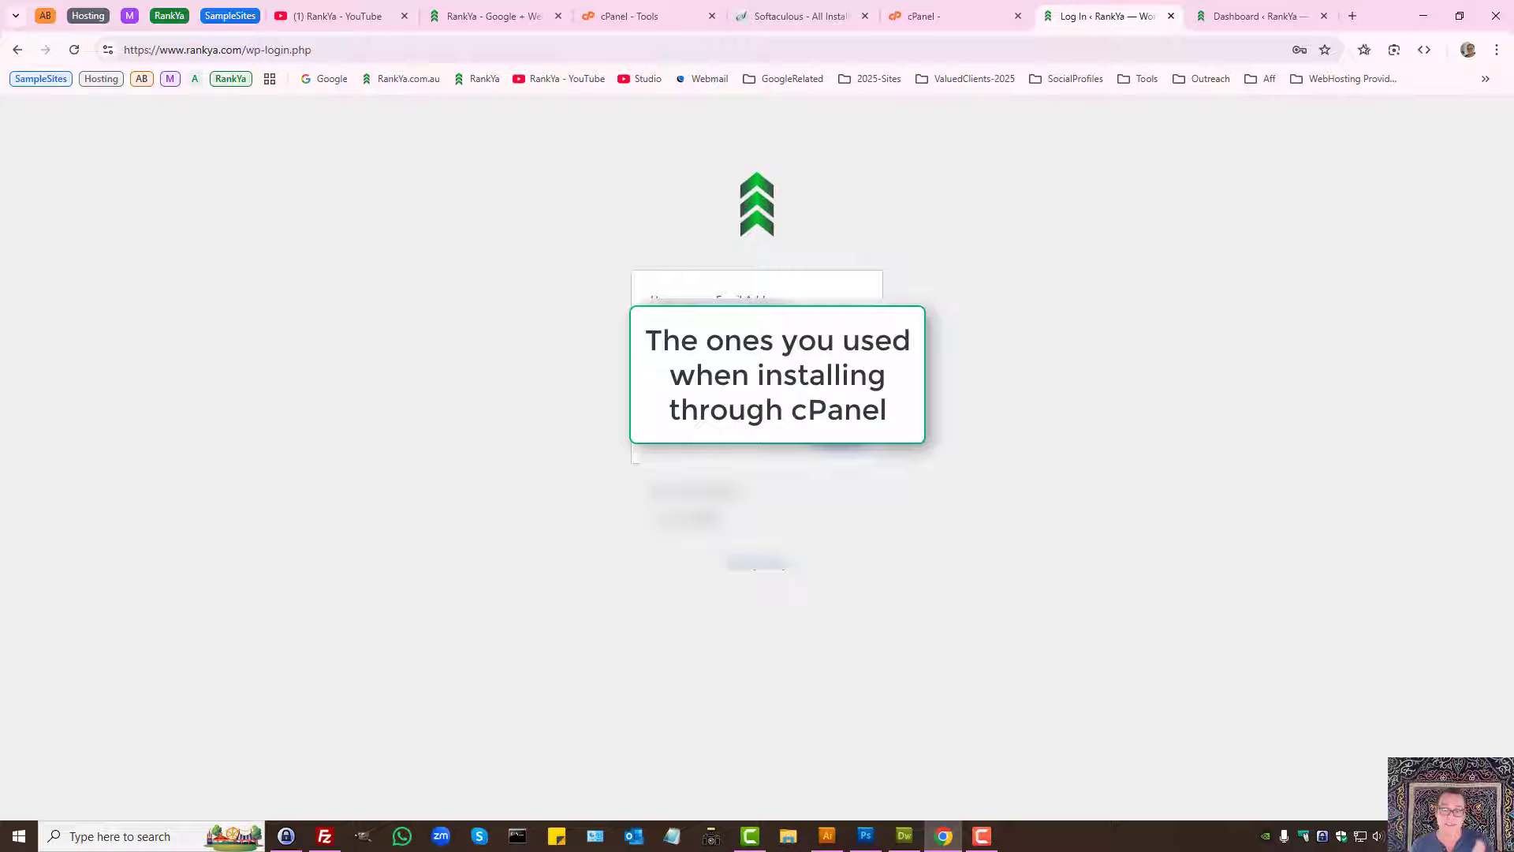
{"action": "key", "text": "Return"}
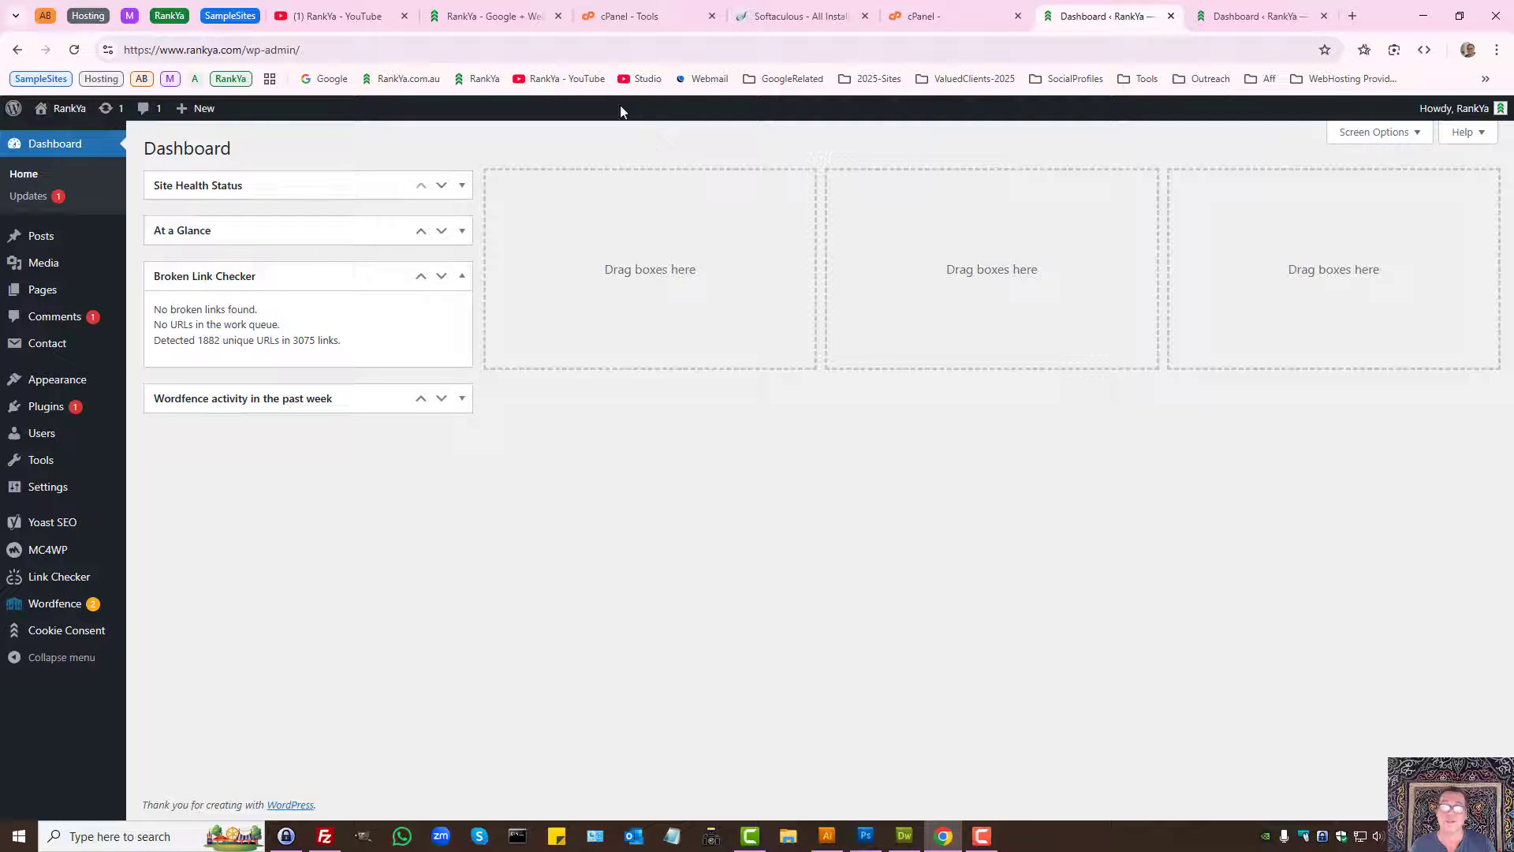
{"action": "left_click", "coordinate": [629, 16]}
- In File Manager, open public_html to inspect wp-admin and xmlrpc.php, then view the rankya.com homepage
{"action": "scroll", "coordinate": [805, 327], "scroll_direction": "up", "scroll_amount": 5}
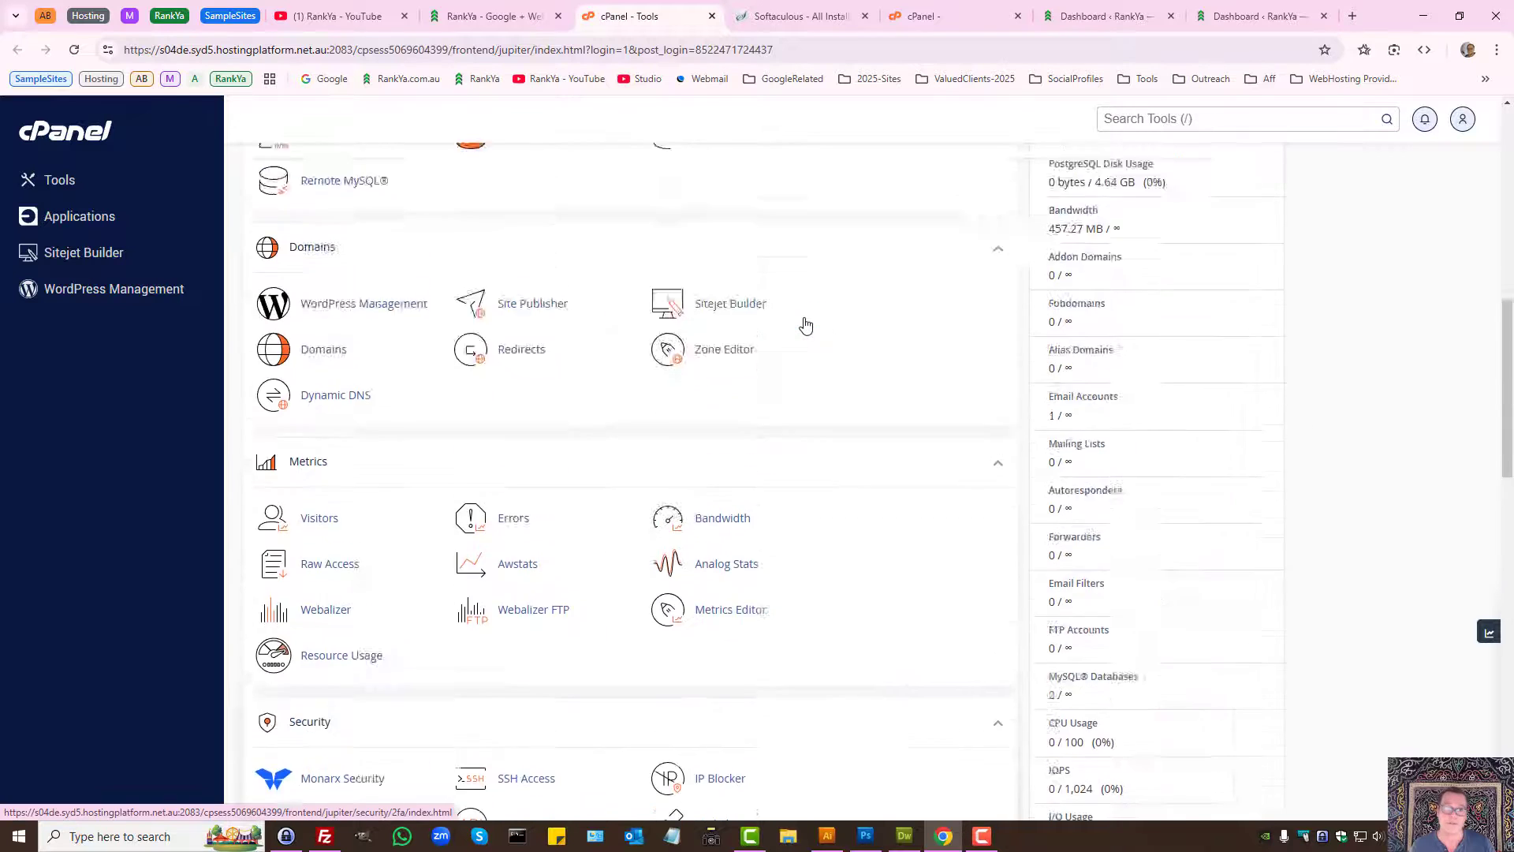
{"action": "scroll", "coordinate": [801, 322], "scroll_direction": "up", "scroll_amount": 3}
{"action": "scroll", "coordinate": [496, 334], "scroll_direction": "up", "scroll_amount": 3}
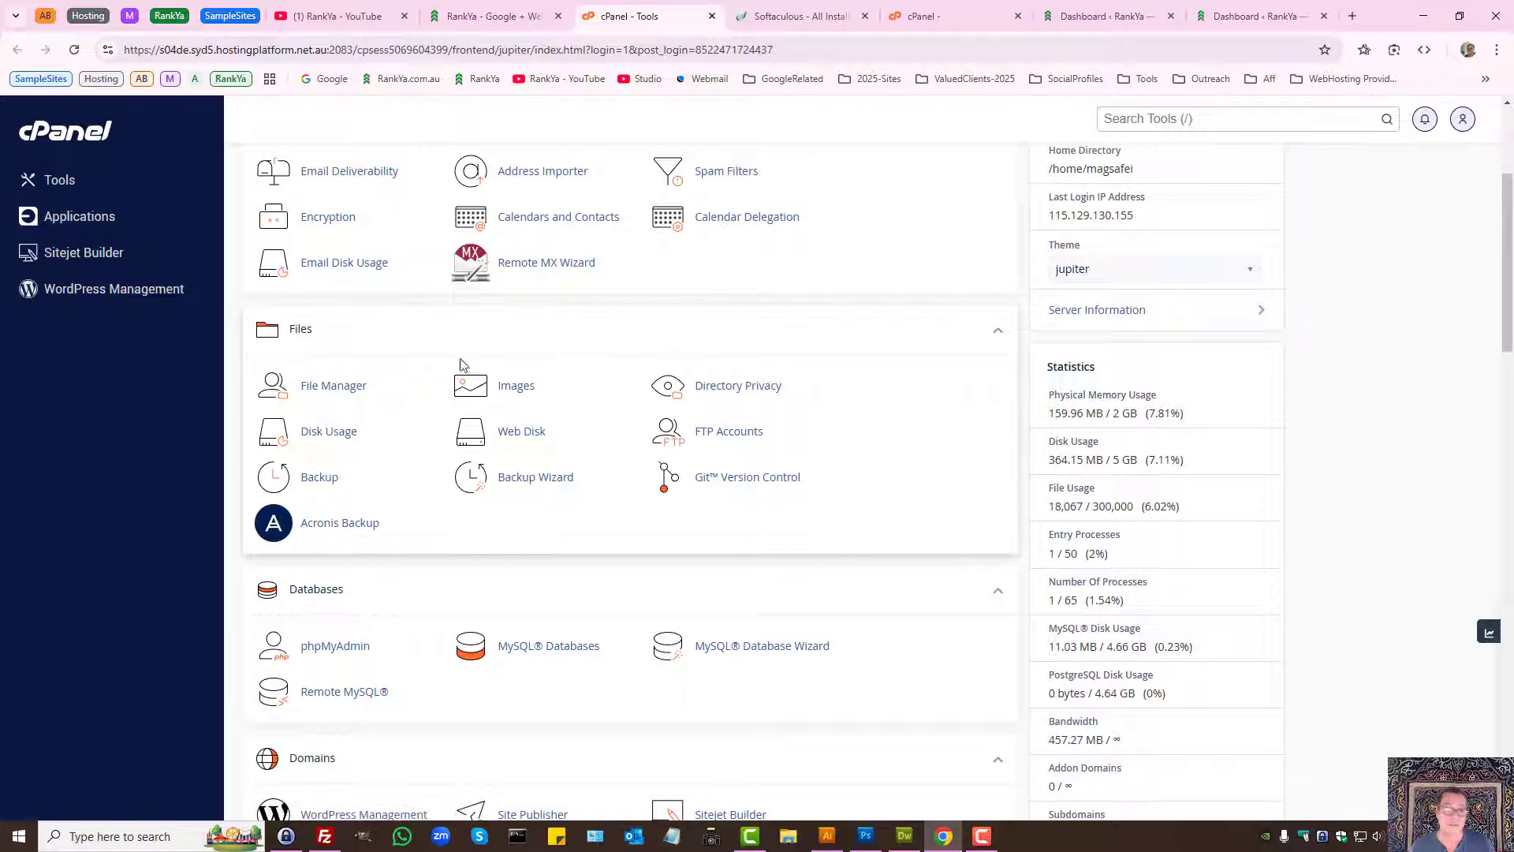
{"action": "left_click", "coordinate": [338, 392]}
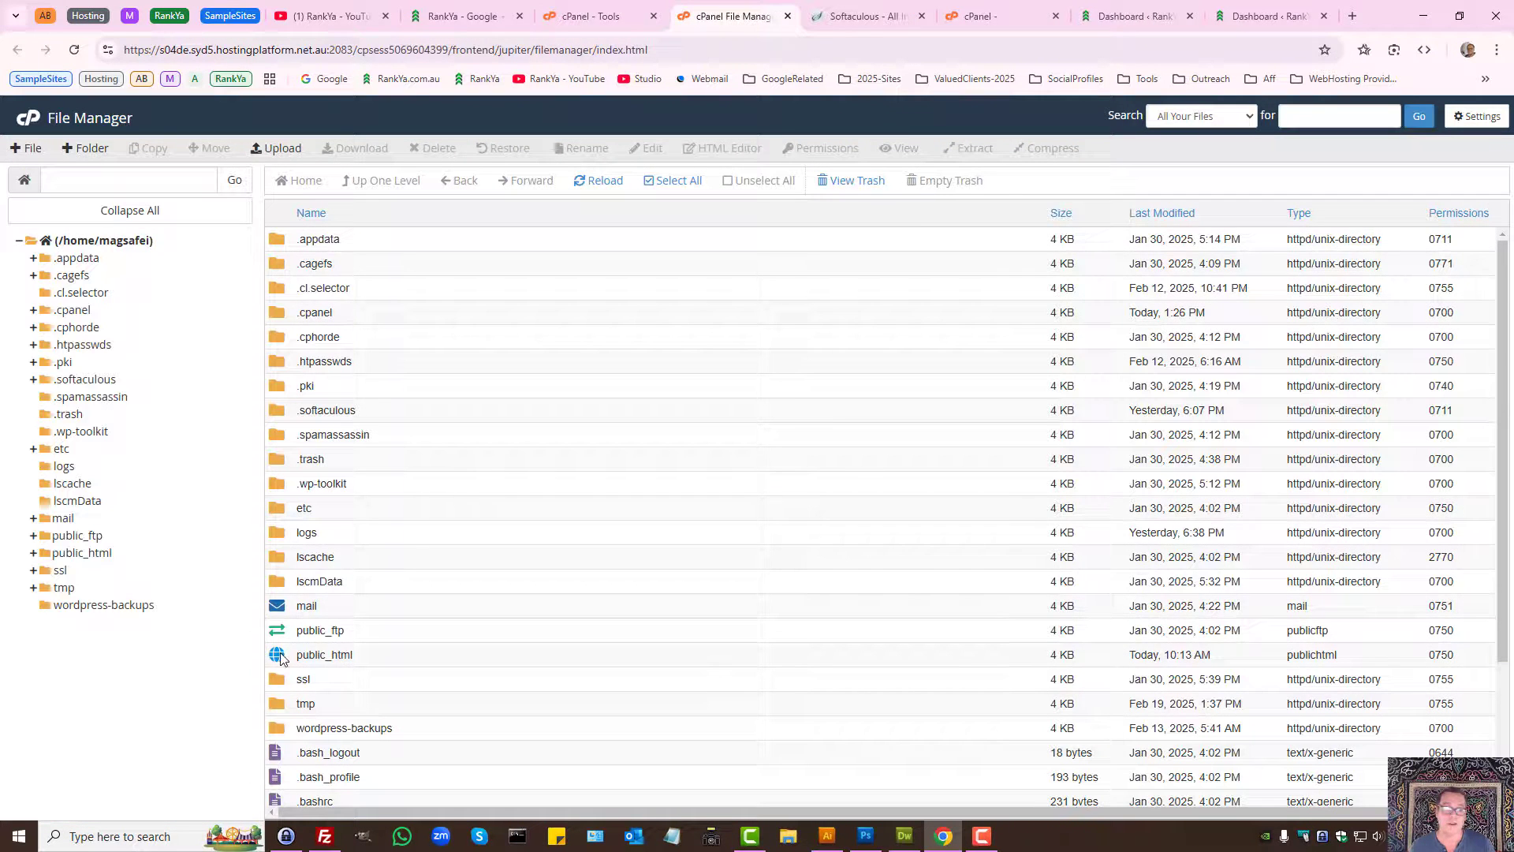
{"action": "double_click", "coordinate": [280, 658]}
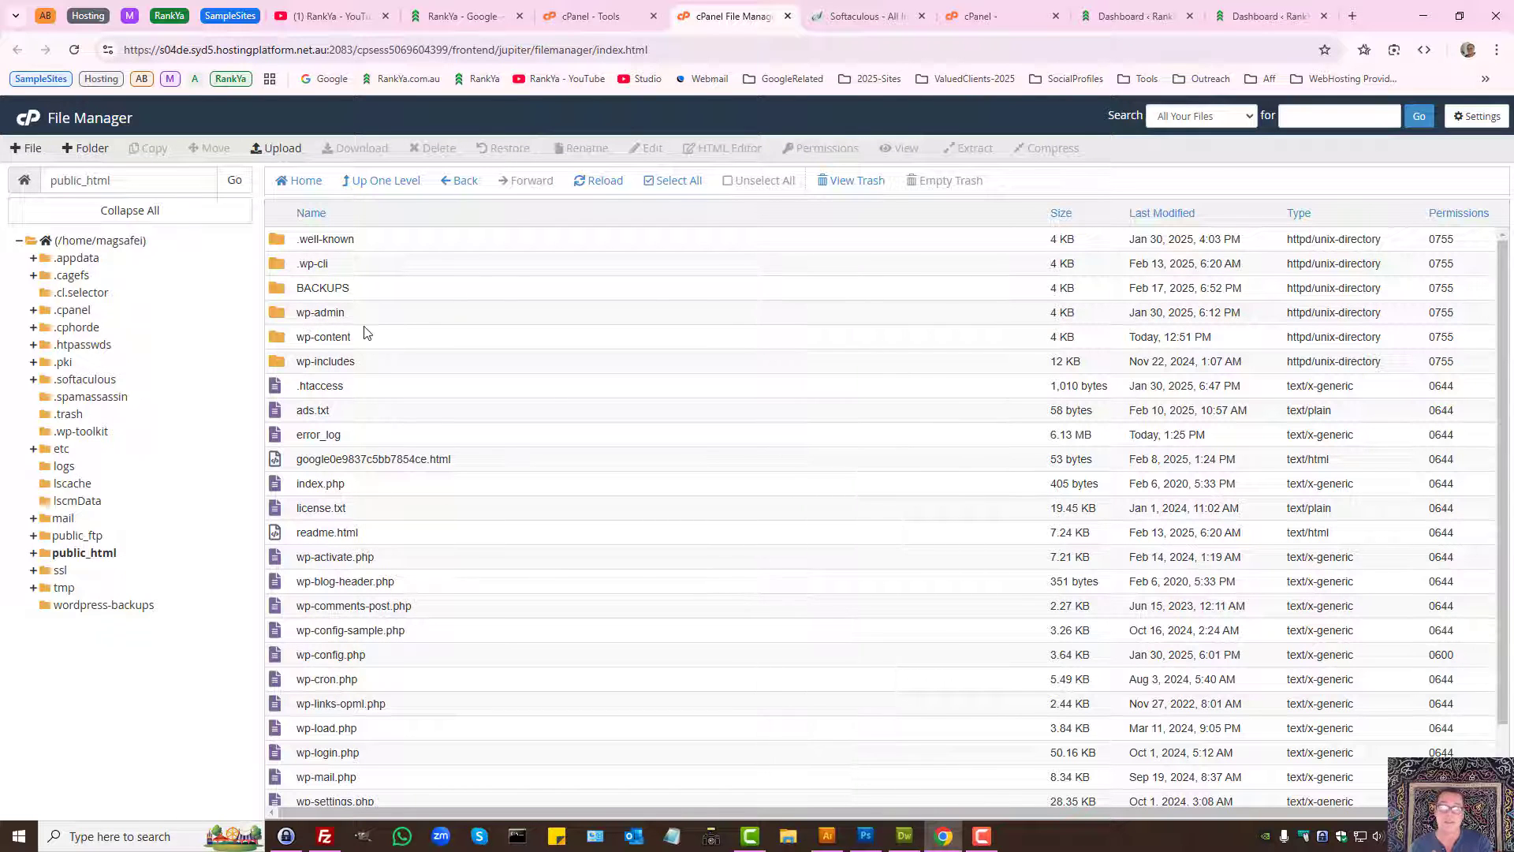
{"action": "left_click", "coordinate": [294, 316]}
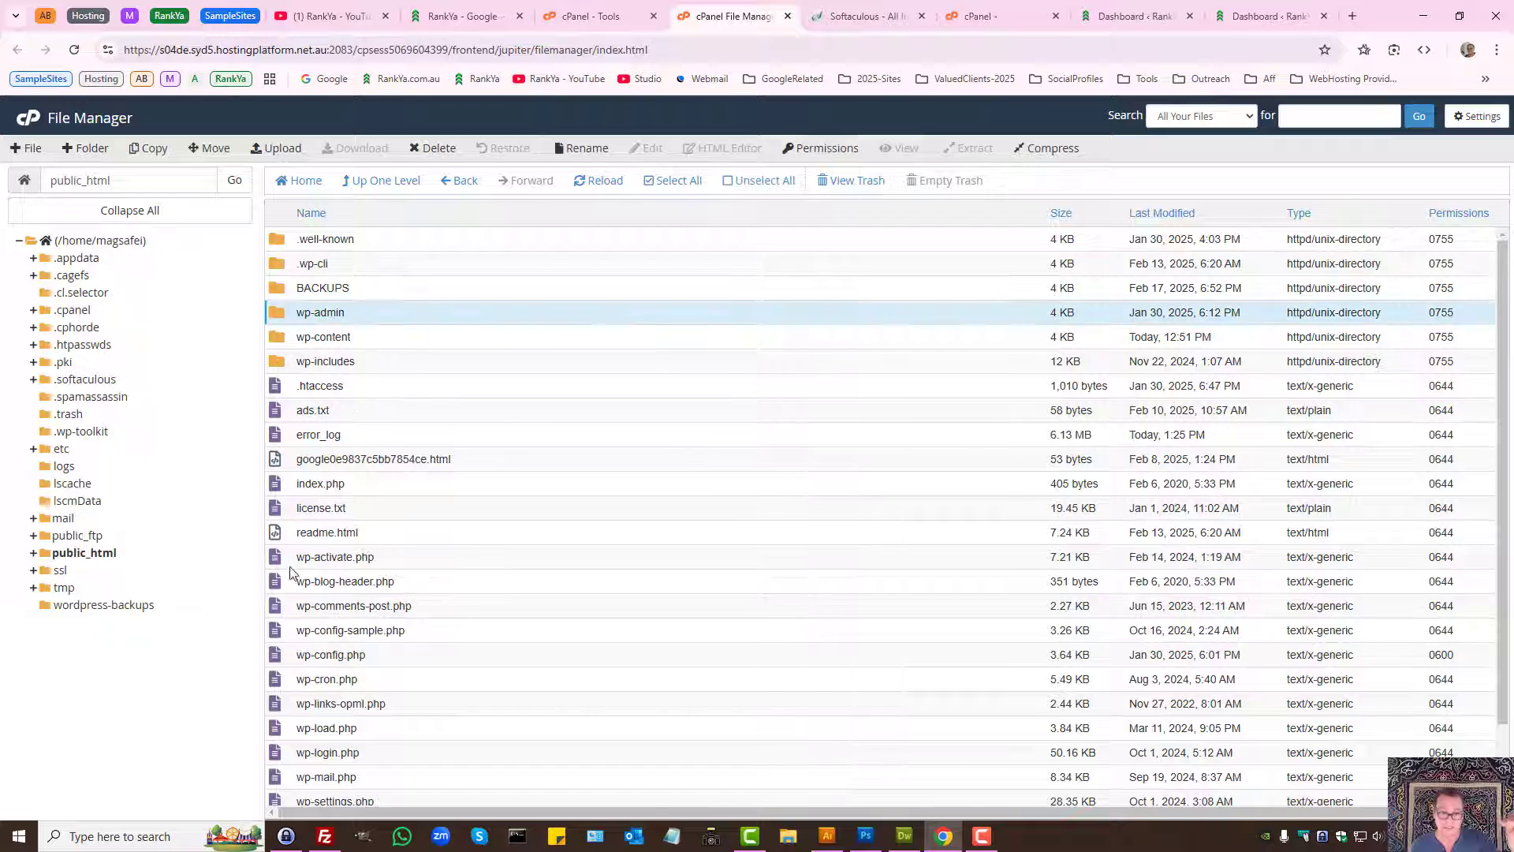
{"action": "scroll", "coordinate": [295, 599], "scroll_direction": "down", "scroll_amount": 2}
{"action": "left_click", "coordinate": [282, 794]}
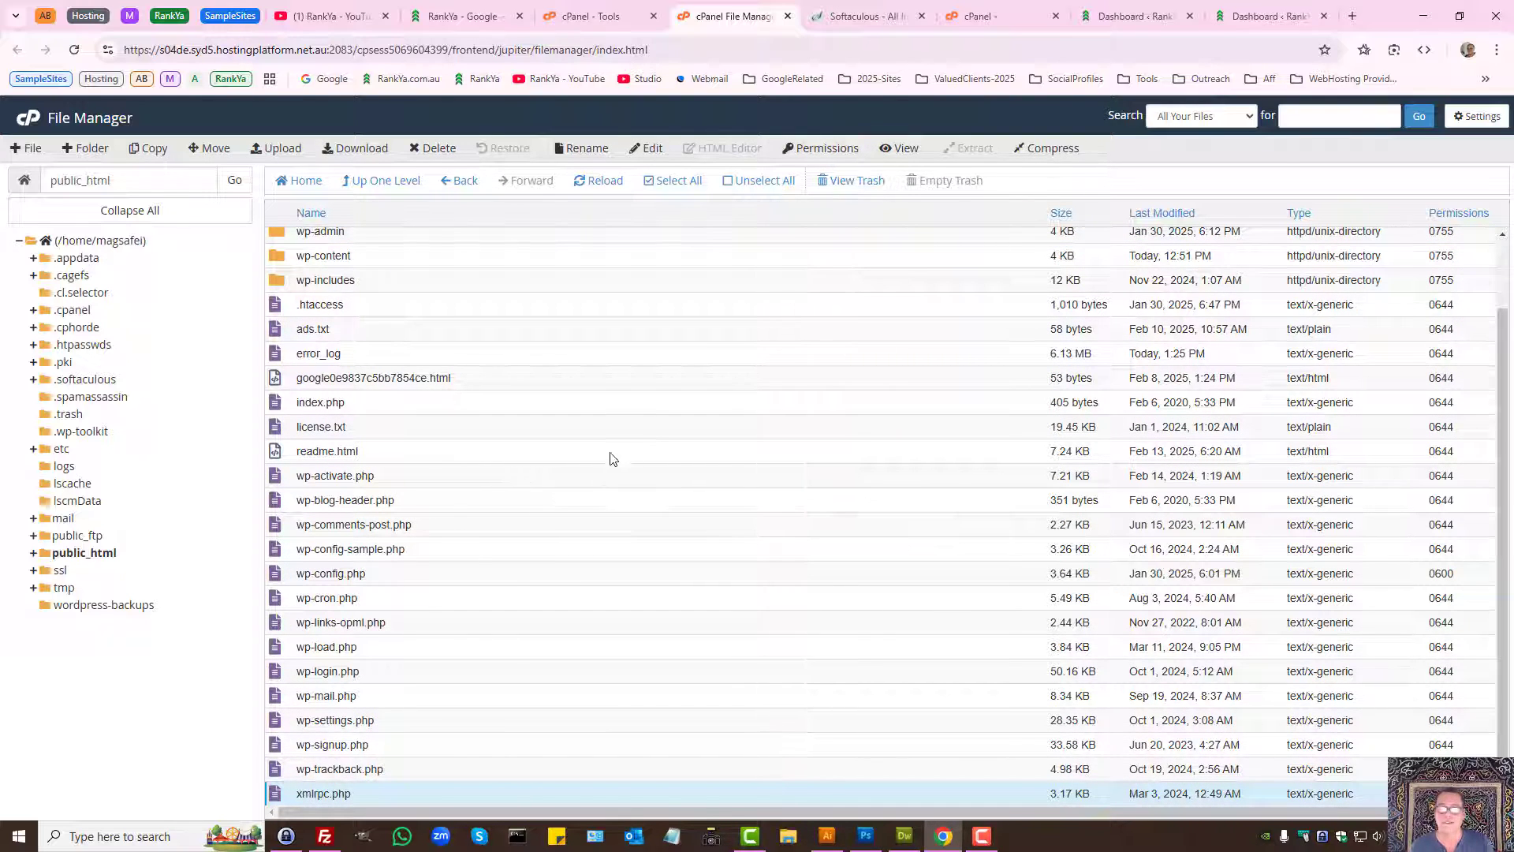
{"action": "left_click", "coordinate": [453, 15]}
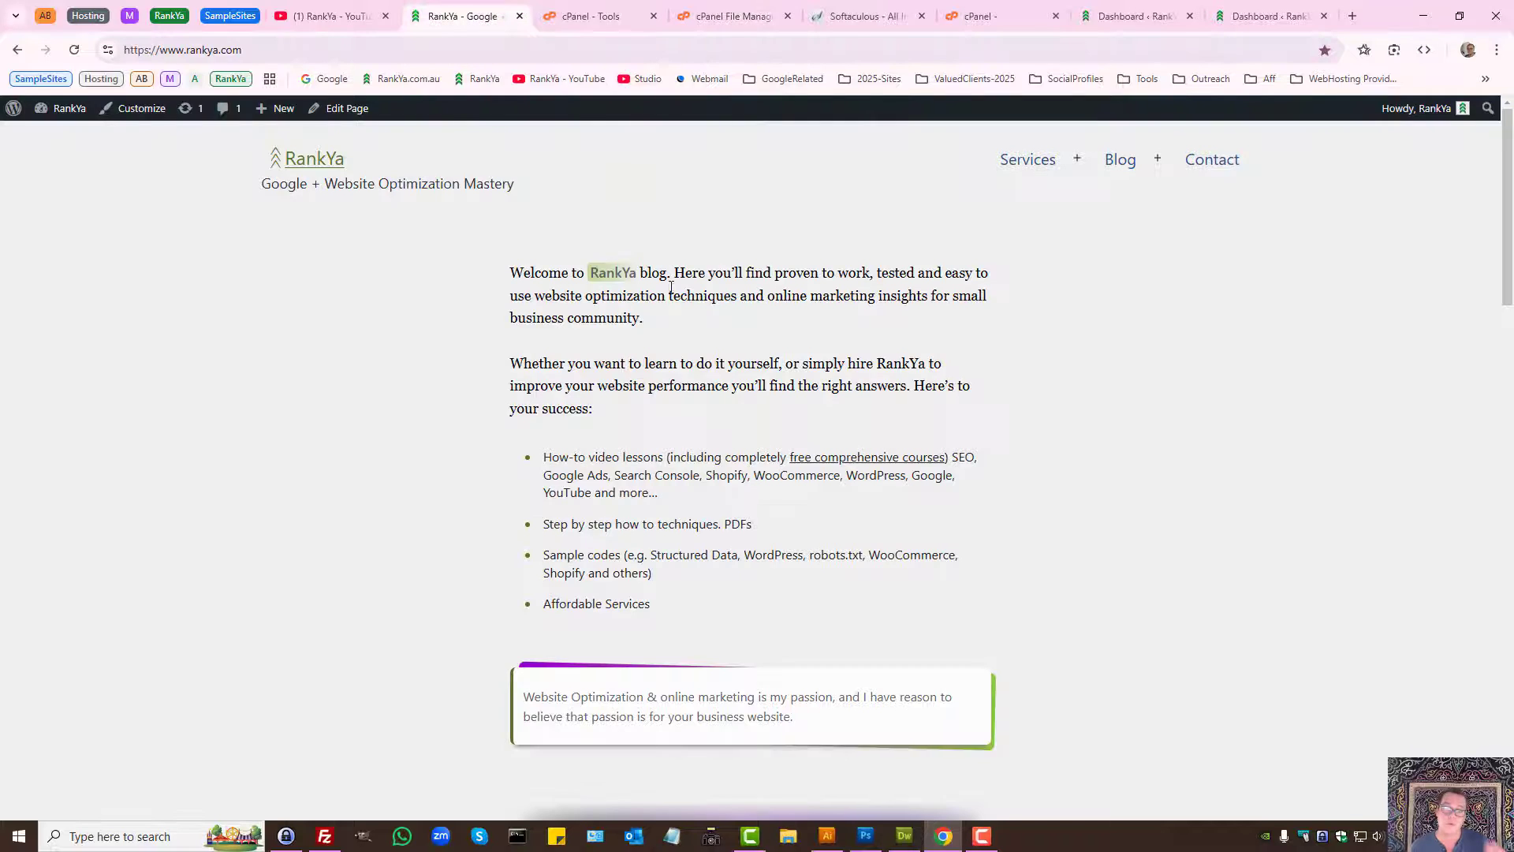